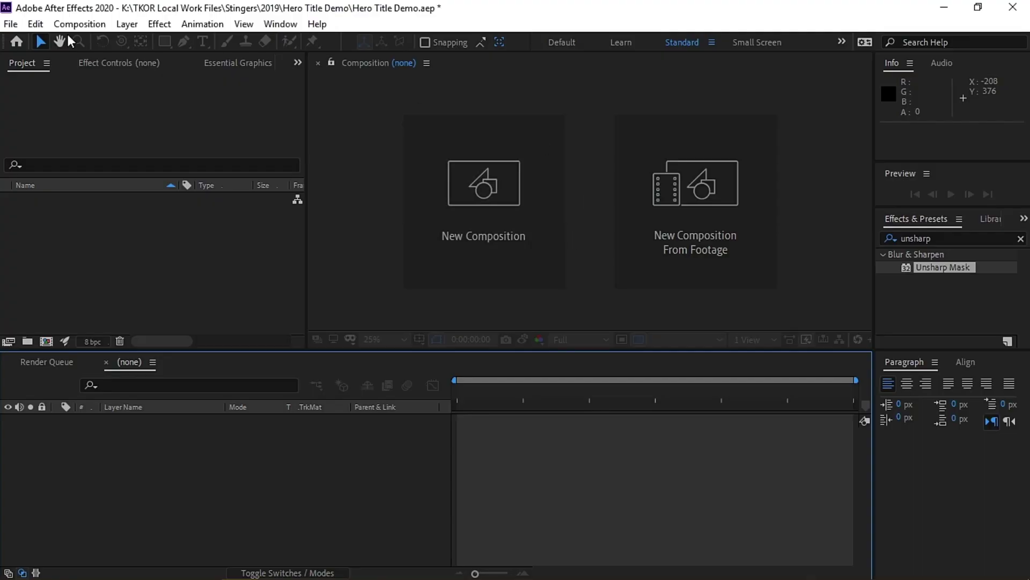
Create a composition named MAIN at 1920 x 1080 px, 60 frames per second, with a duration of 0:00:15:00
left_click(79, 24)
left_click(94, 37)
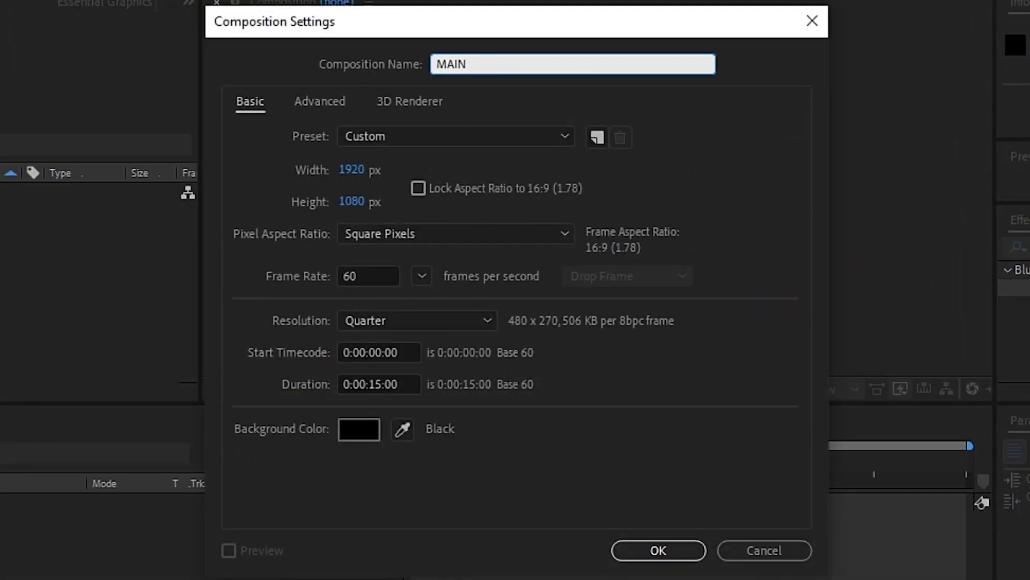
left_click(678, 548)
Create two project folders named COMPS and ASSETS
left_click(52, 465)
type("COMPS")
key("Return")
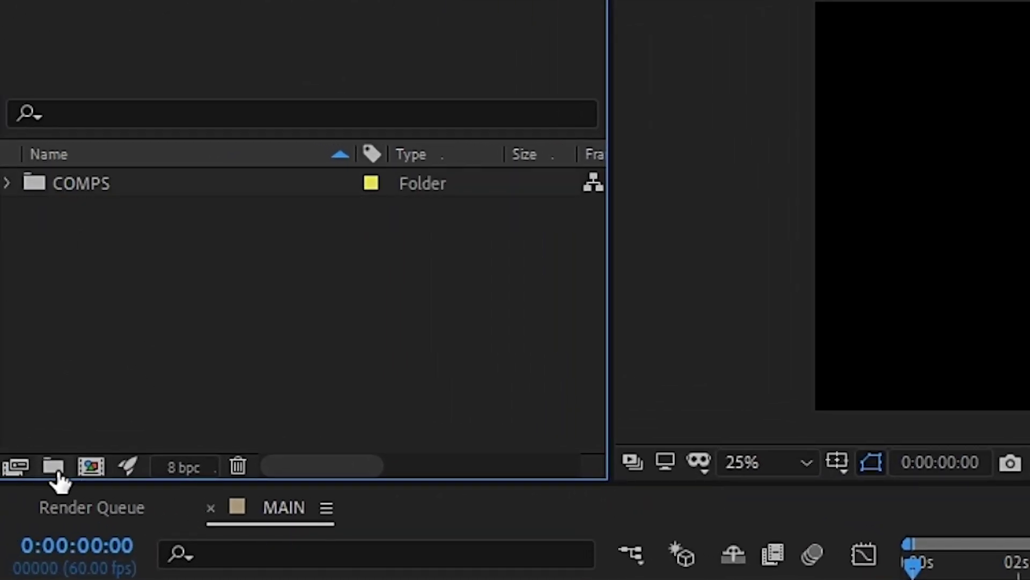
left_click(54, 466)
type("ASSETS")
key("Return")
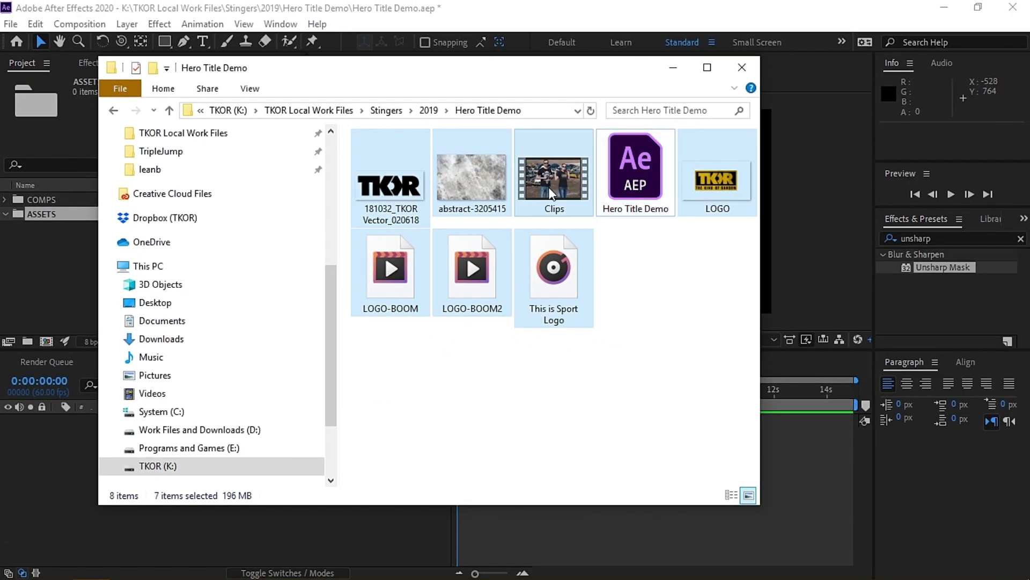
Import the seven selected media files into the ASSETS folder and add This is Sport Logo.mp3 to the MAIN composition
left_click_drag(900, 195, 143, 303)
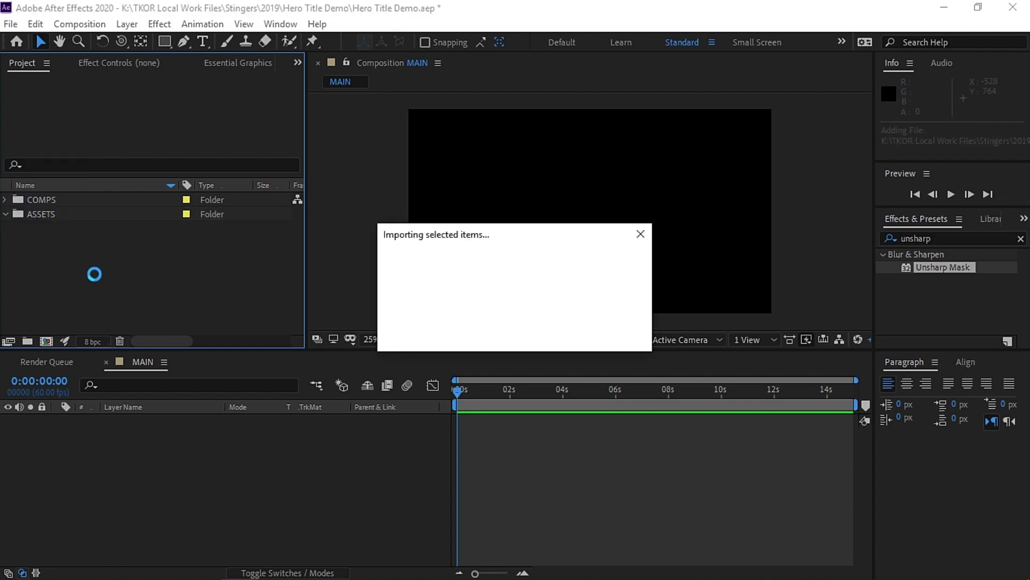
left_click(106, 229)
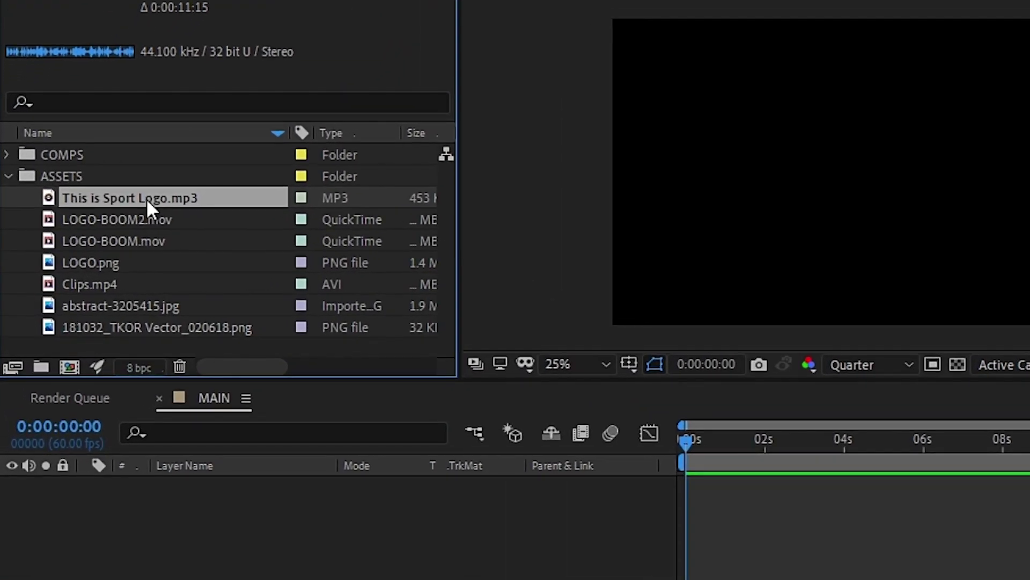
left_click_drag(102, 230, 128, 500)
left_click_drag(229, 439, 230, 439)
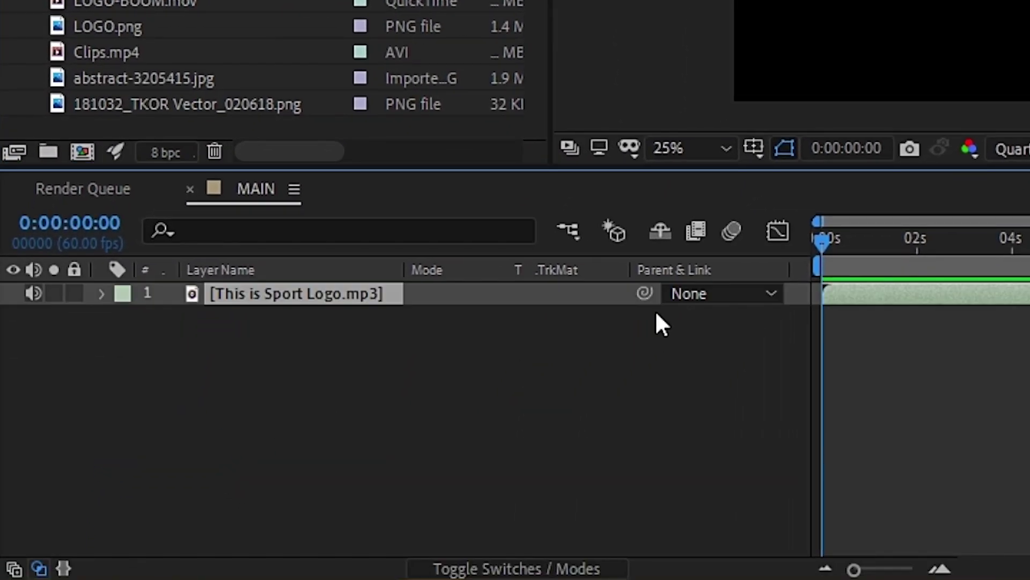
Add Clips.mp4 above the music layer and shift it so it starts at the first composition marker
left_click_drag(106, 52, 166, 356)
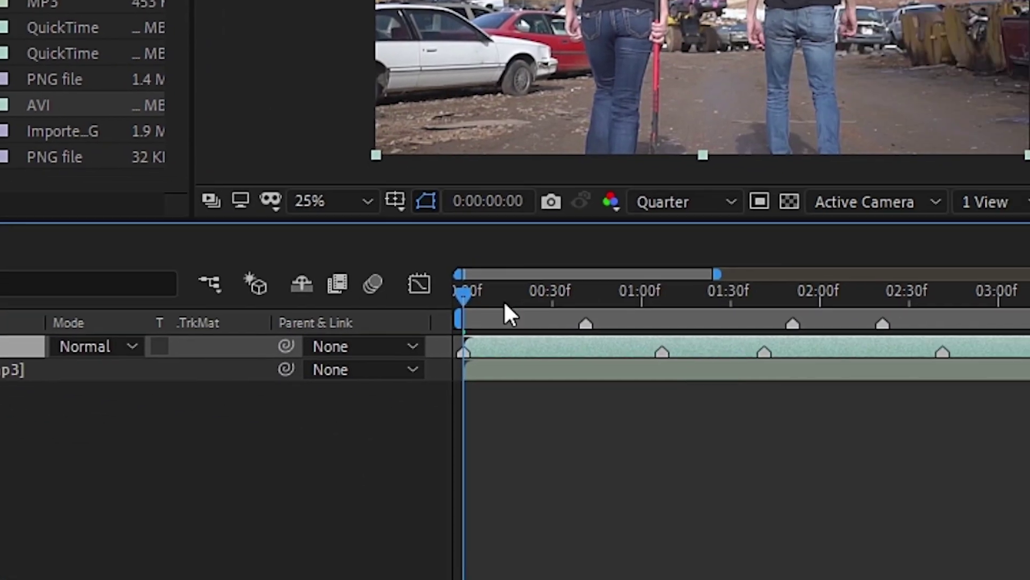
left_click_drag(508, 346, 630, 346)
mouse_move(586, 290)
left_mouse_down()
mouse_move(669, 362)
mouse_move(788, 334)
left_mouse_up()
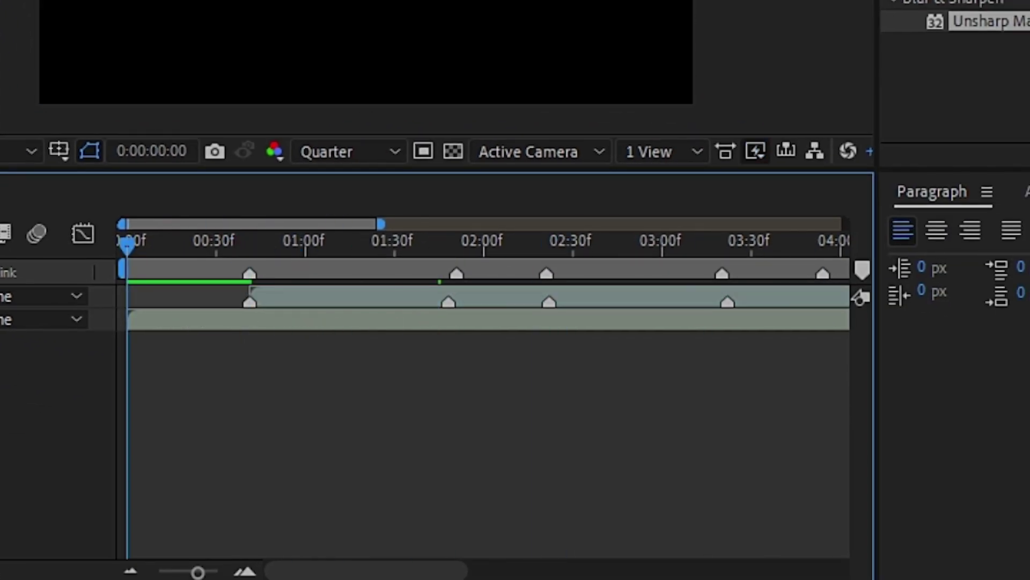
Rename the audio layer MUSIC and the video layer CLIPS, and lock the MUSIC layer
left_click(102, 319)
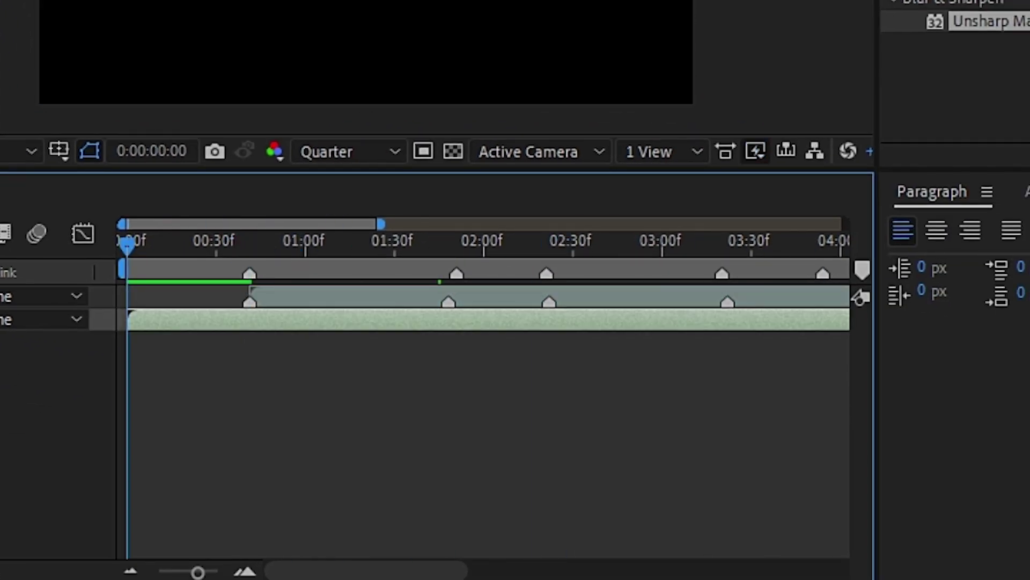
key("ctrl+Up")
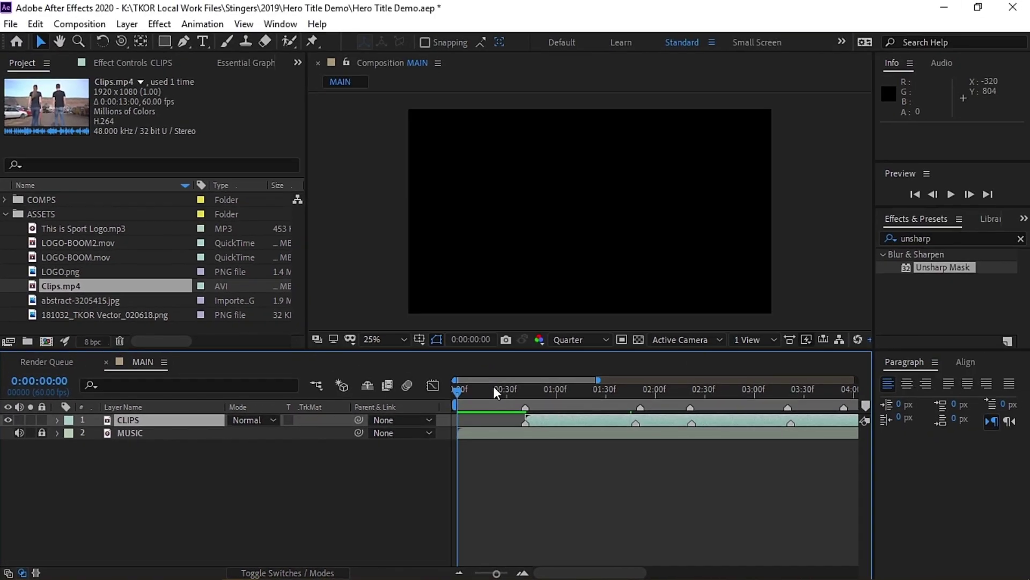
Apply the Unsharp Mask effect to the CLIPS layer
left_click_drag(890, 234, 934, 248)
left_click_drag(518, 393, 549, 390)
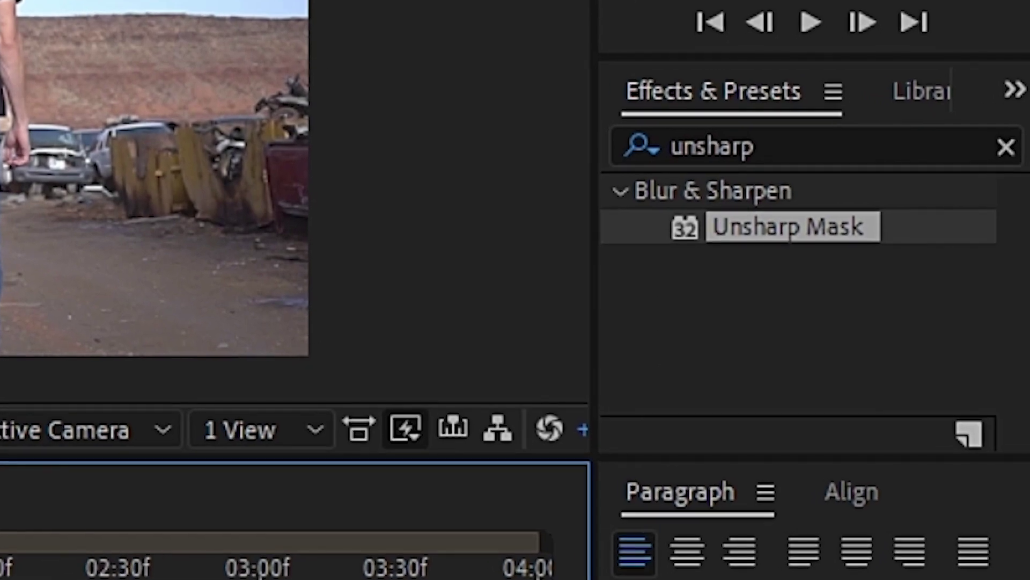
left_click(803, 147)
left_click_drag(806, 229, 542, 280)
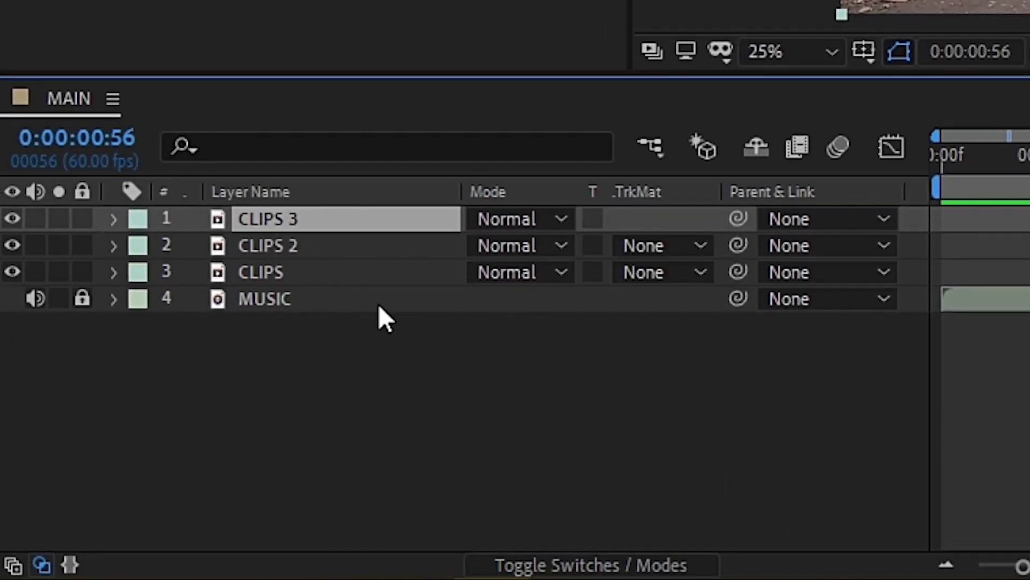
Set the blending mode of the CLIPS 2 and CLIPS 3 layers to Add
left_click(543, 246)
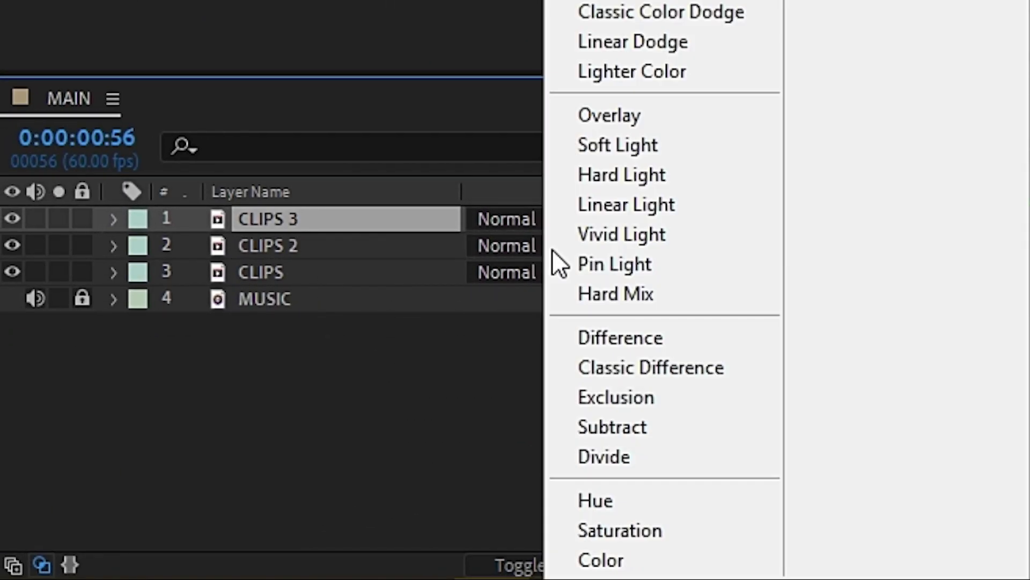
left_click(580, 1)
left_click(556, 219)
left_click(386, 175)
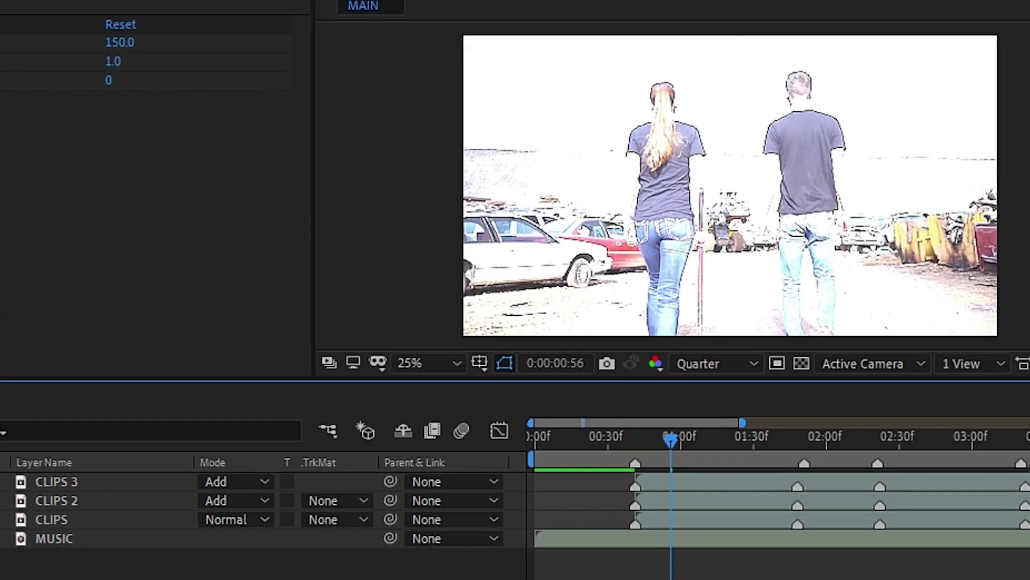
Set the opacity of CLIPS 2 to 10% and of CLIPS 3 to 30%
left_click(120, 500)
key("t")
left_click(219, 517)
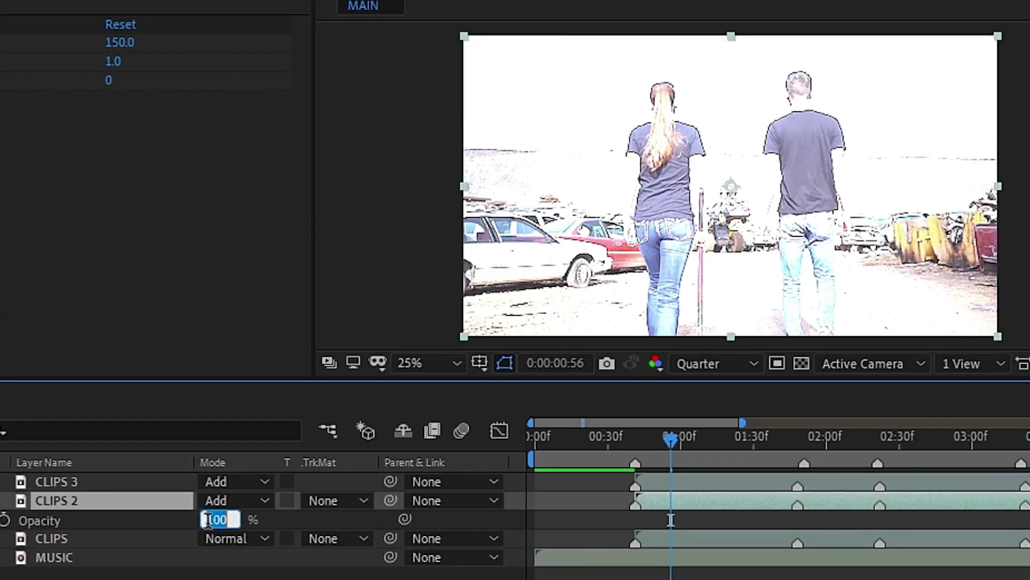
type("10")
key("Return")
key("ctrl+Up")
type("t30")
key("Return")
Change the blending mode of CLIPS 3 to Overlay and go to the first marker at 0:00:00:41
left_click(236, 481)
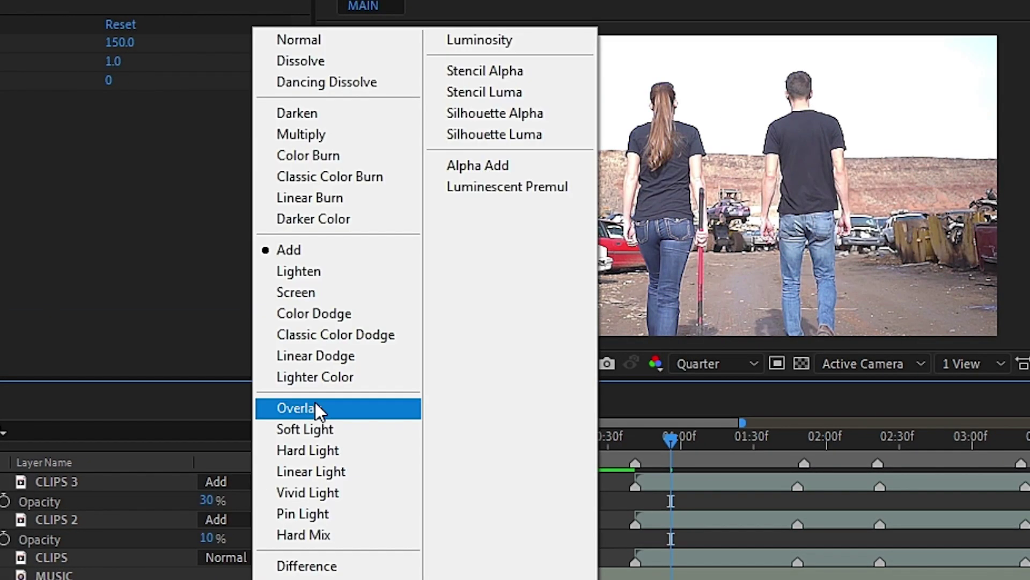
left_click(317, 408)
key("ctrl+Down")
left_click_drag(834, 429, 633, 443)
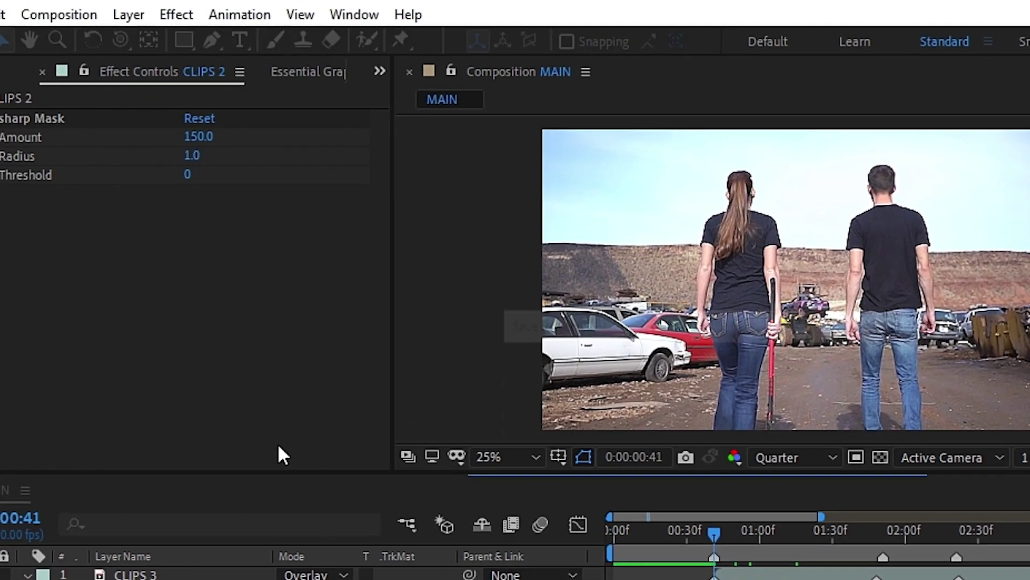
Create a 1920 x 1080 px yellow solid named Yellow Solid
left_click(128, 15)
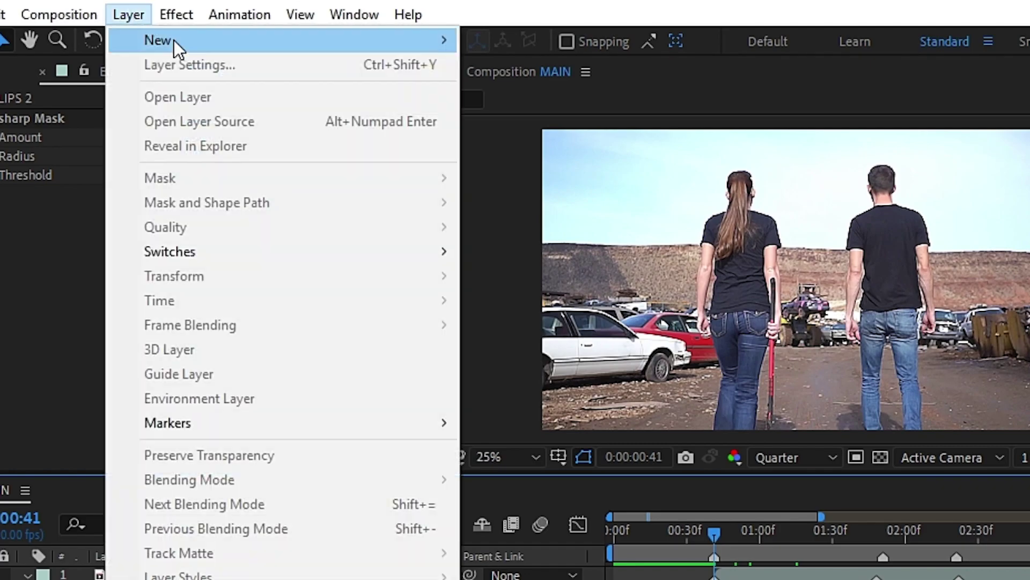
mouse_move(175, 41)
left_click(579, 64)
key("Right")
key("BackSpace")
key("BackSpace")
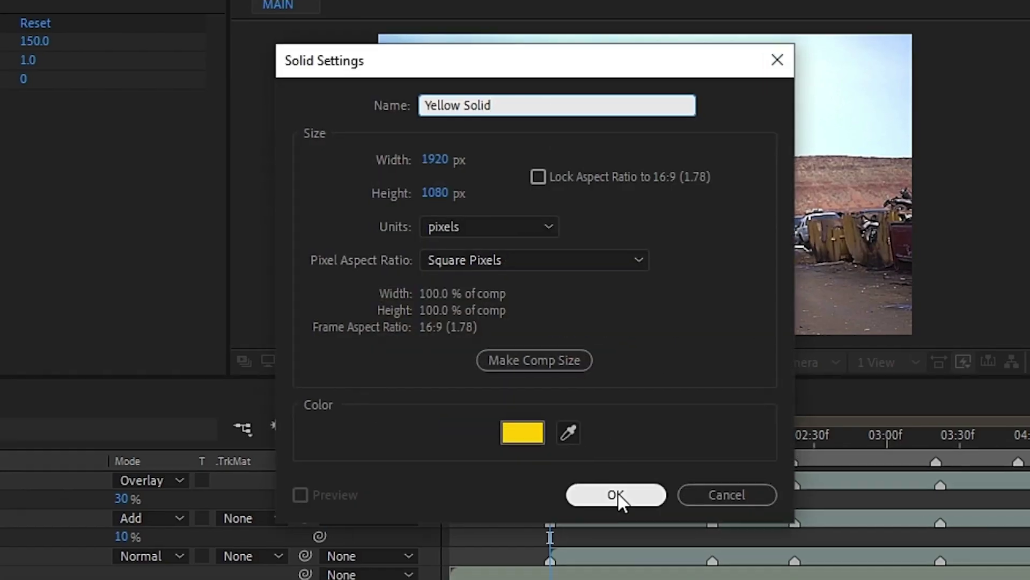
left_click(612, 501)
Set the yellow solid to Overlay blending at 30% opacity and rename it SOLID
left_click(382, 324)
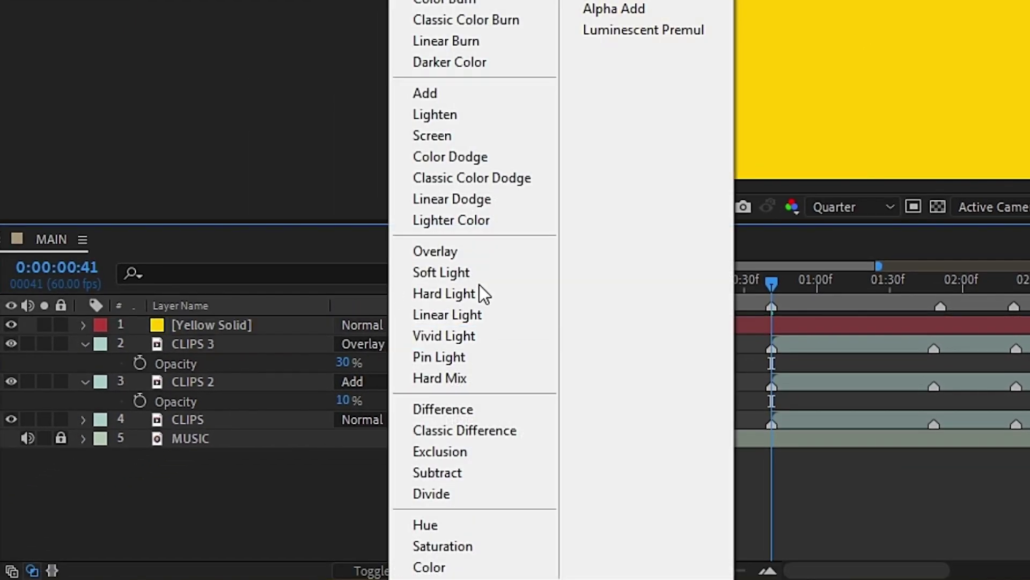
left_click(483, 263)
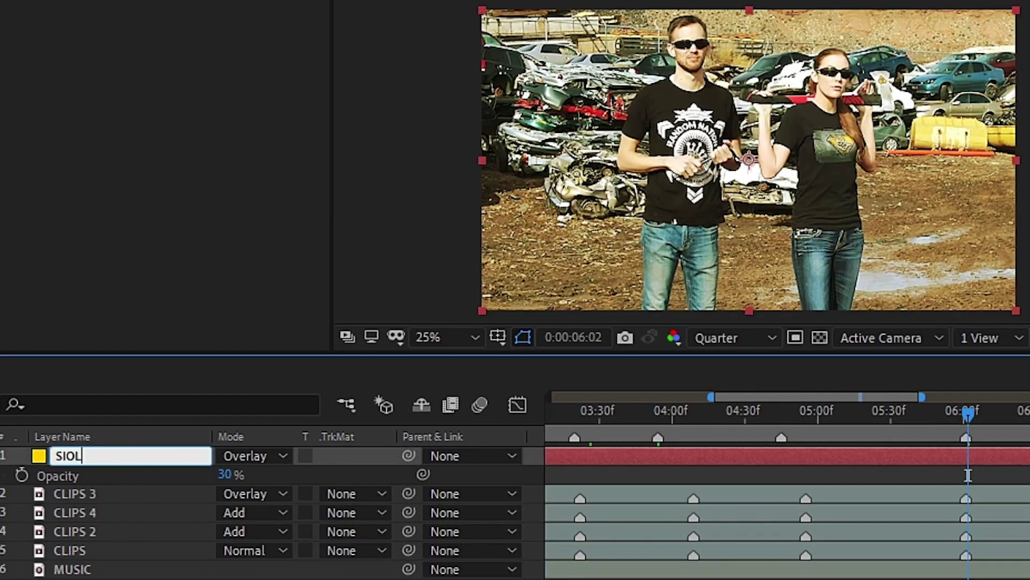
key("Return")
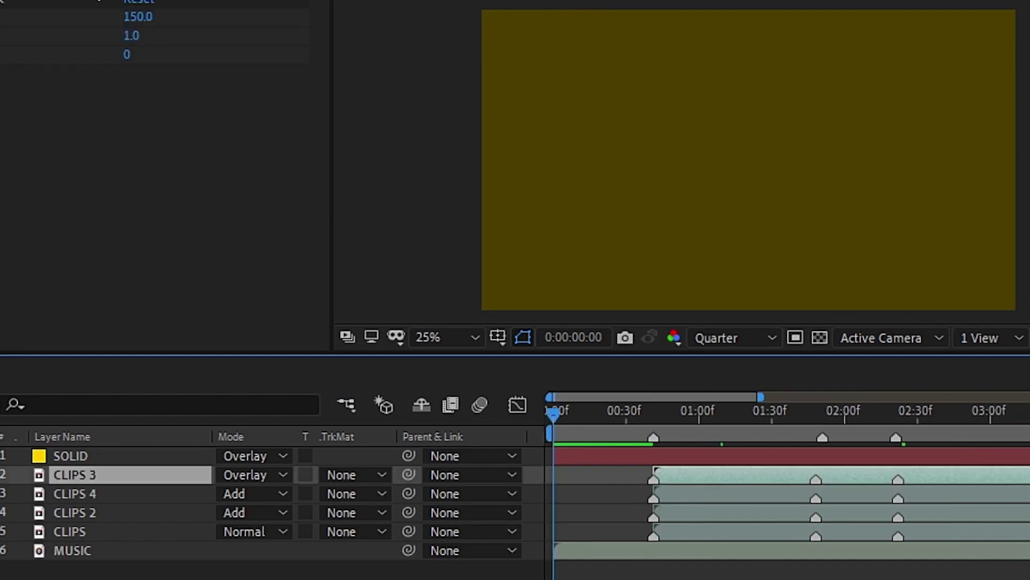
Create a comp-sized black solid named VIGNETTE
left_click(116, 15)
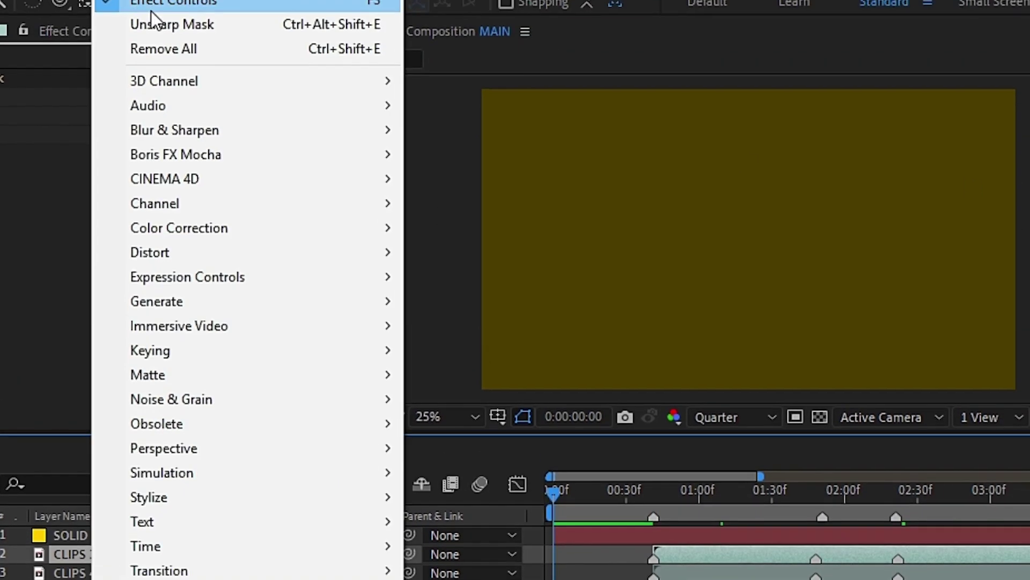
mouse_move(68, 15)
left_click(437, 64)
left_click(622, 531)
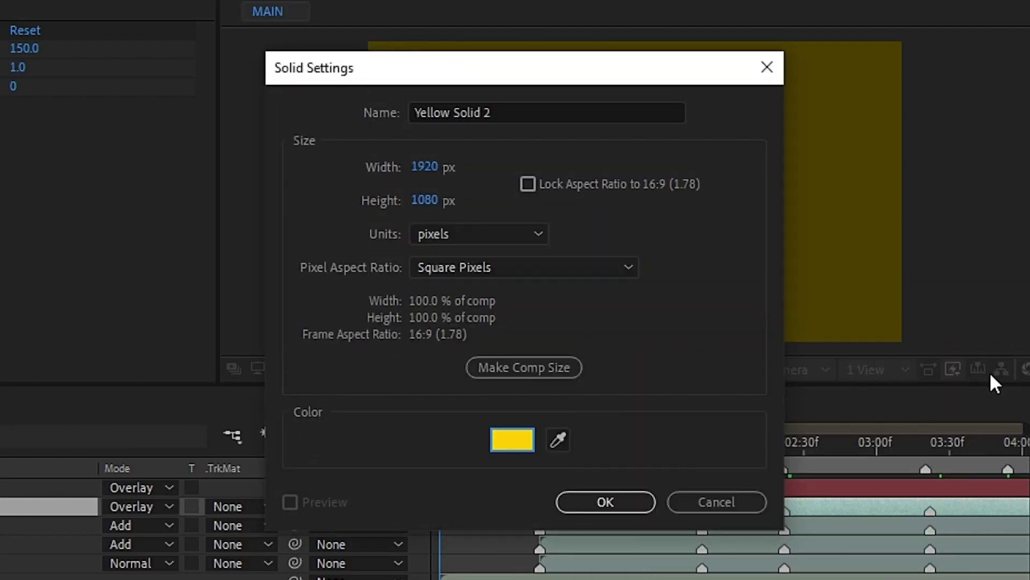
key("Return")
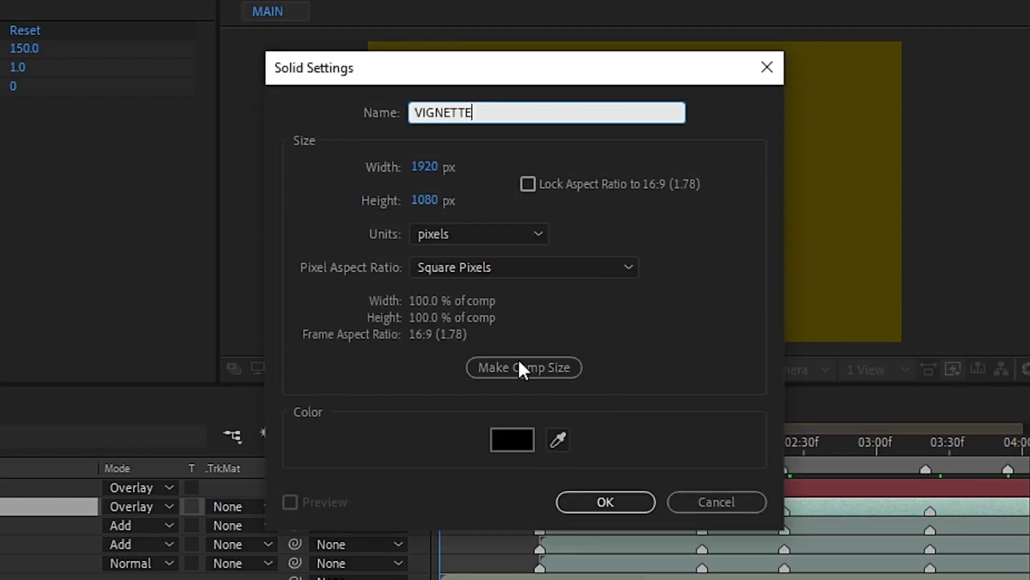
key("Return")
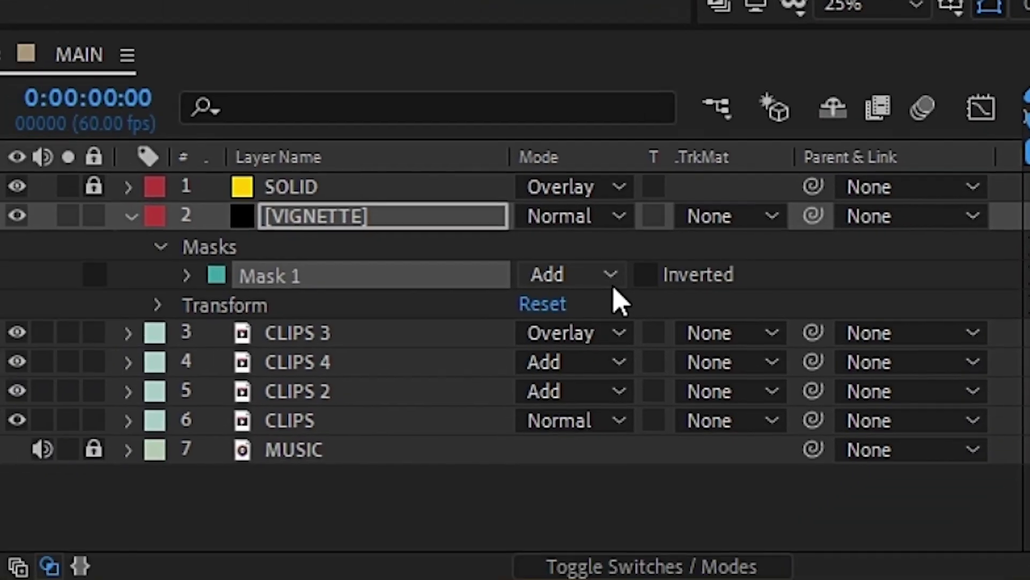
Set the elliptical mask on the VIGNETTE layer to Subtract with a mask feather of 300 pixels
left_click(612, 283)
left_click(613, 388)
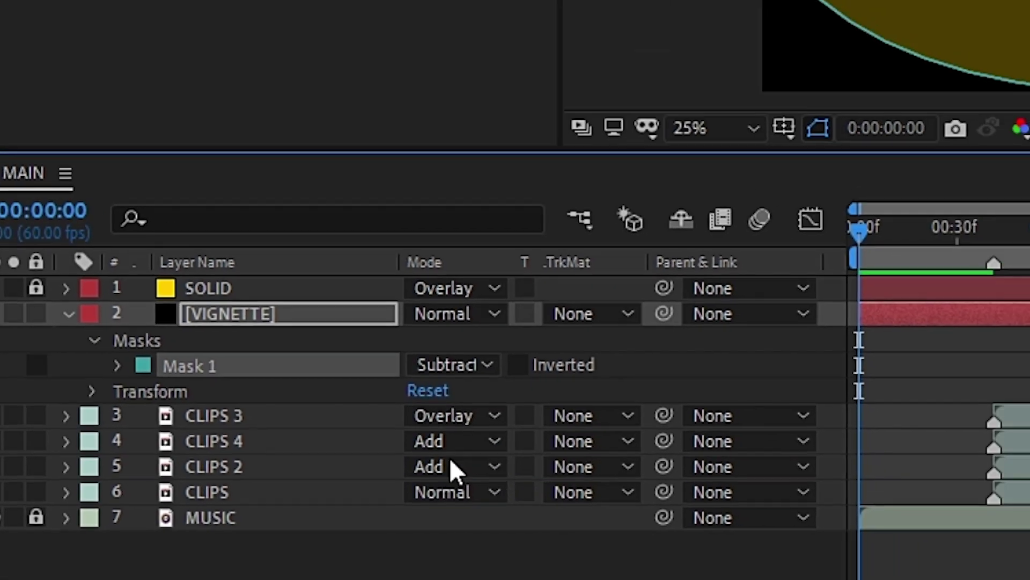
key("f")
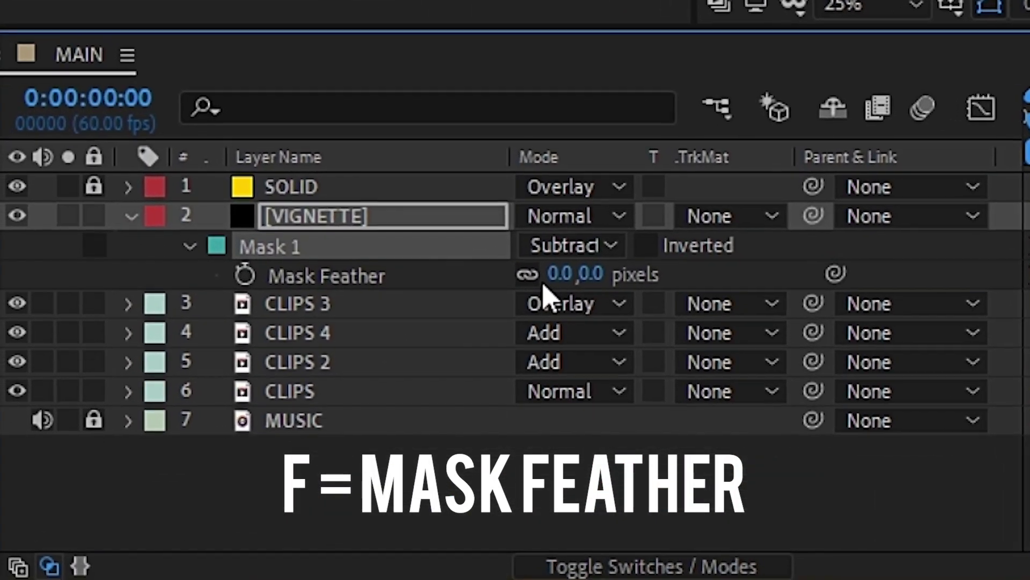
type("100")
key("Return")
left_click(578, 275)
type("300")
key("Return")
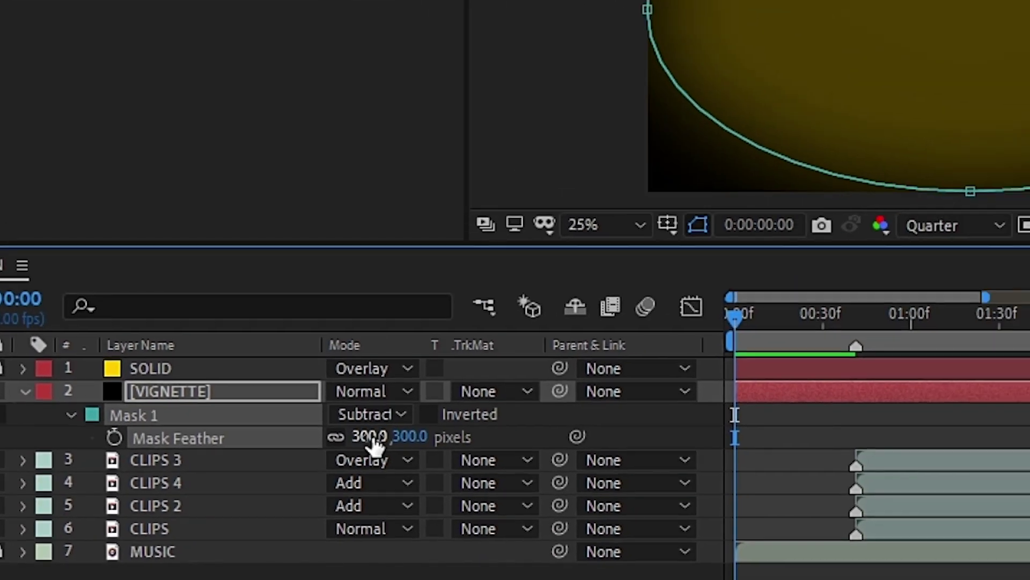
Set the blending mode of the VIGNETTE layer to Overlay
key("ctrl+shift+a")
left_click(580, 217)
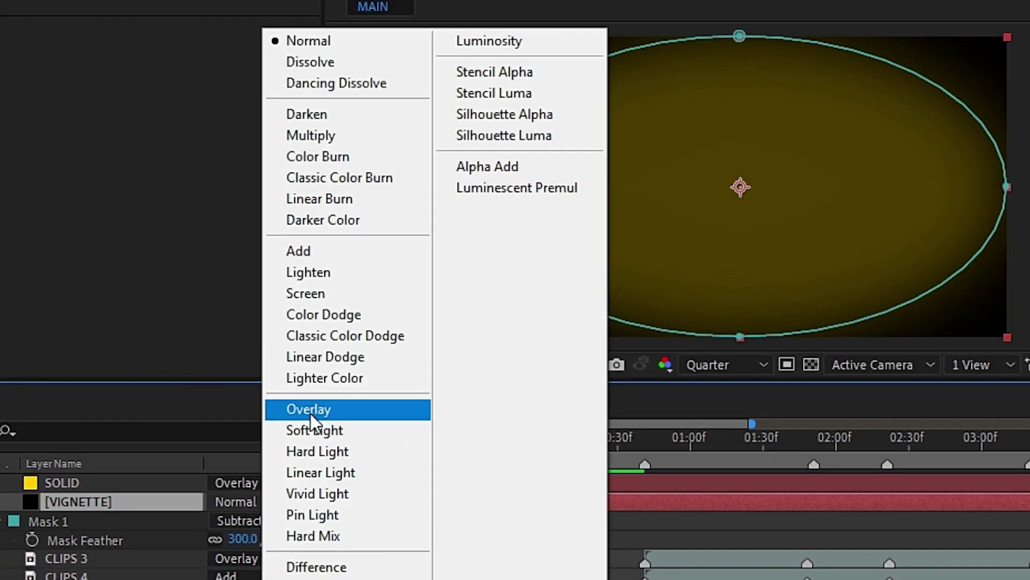
left_click(310, 414)
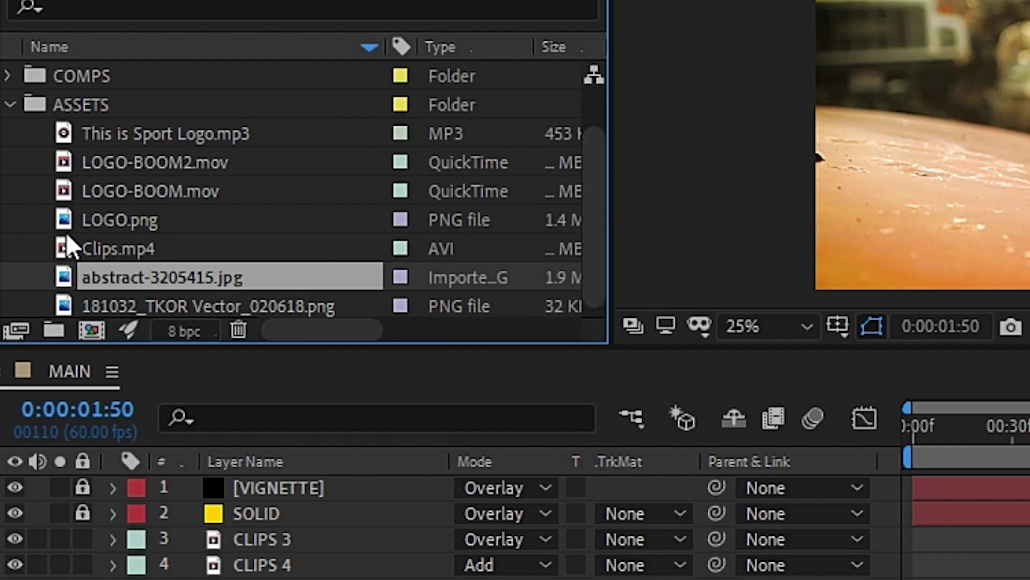
Add abstract-3205415.jpg to the MAIN composition as the top layer
left_click_drag(332, 470, 295, 485)
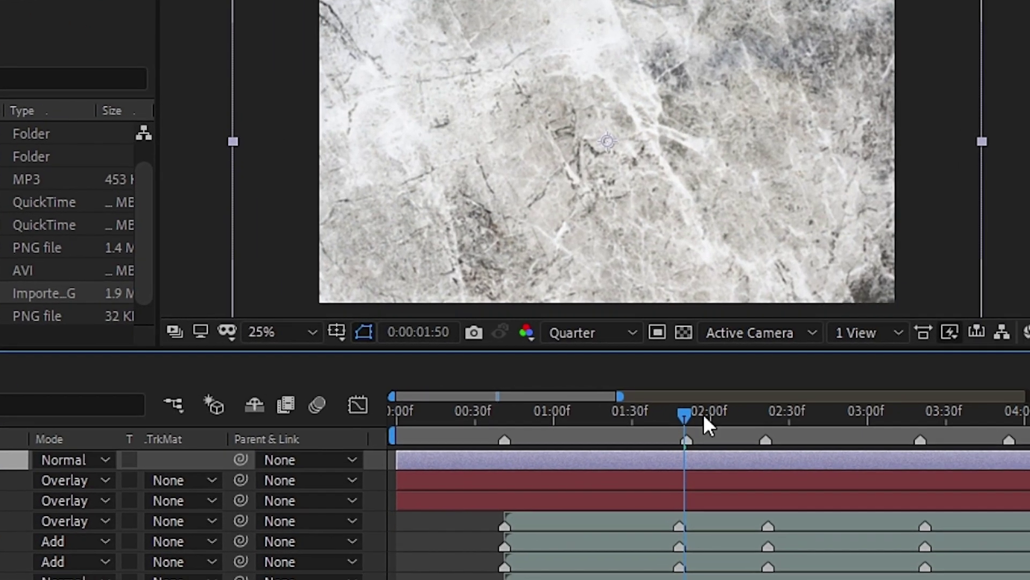
left_click_drag(816, 406, 889, 406)
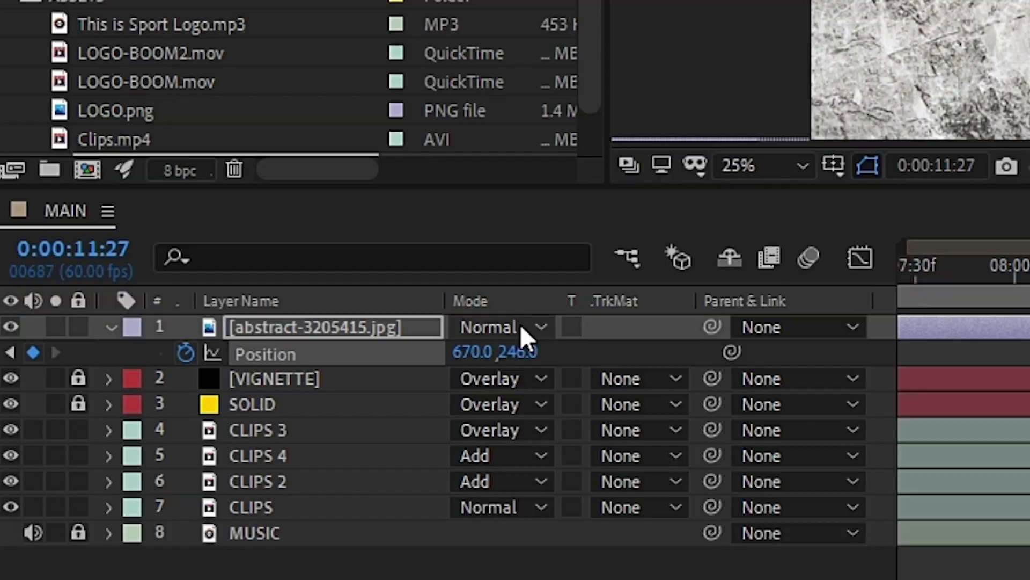
Set the abstract-3205415.jpg texture layer to Overlay blending at 30% opacity
left_click(520, 327)
left_click(479, 349)
key("t")
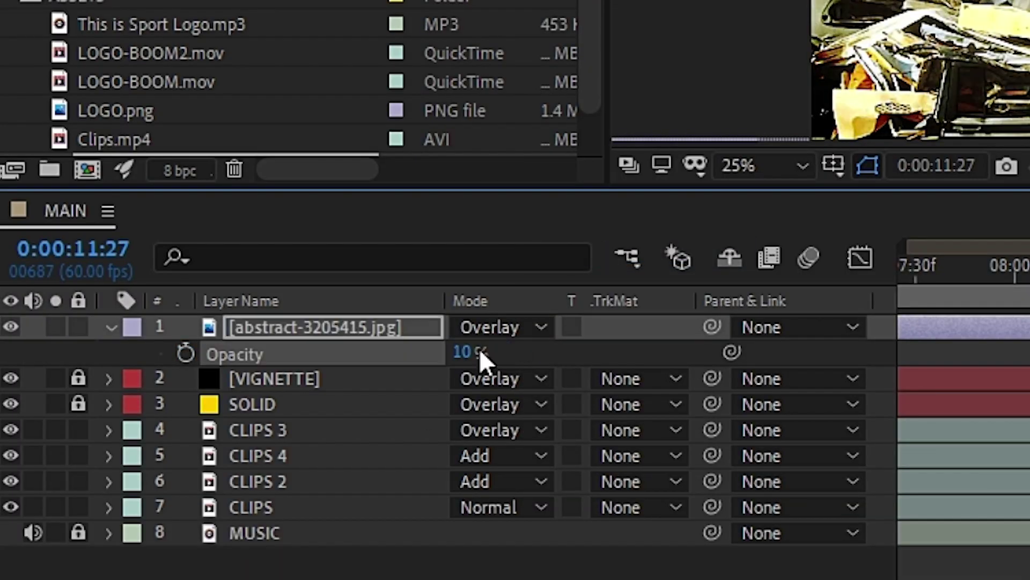
left_click(467, 352)
type("30")
key("Return")
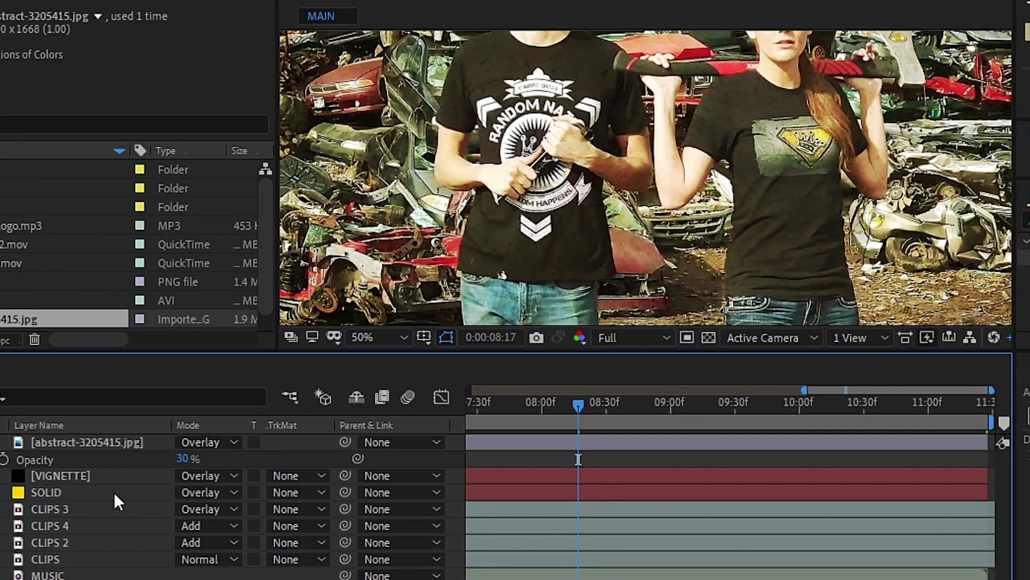
Reduce the composition viewer's resolution to Quarter and play back the start of the MAIN composition
left_click(636, 338)
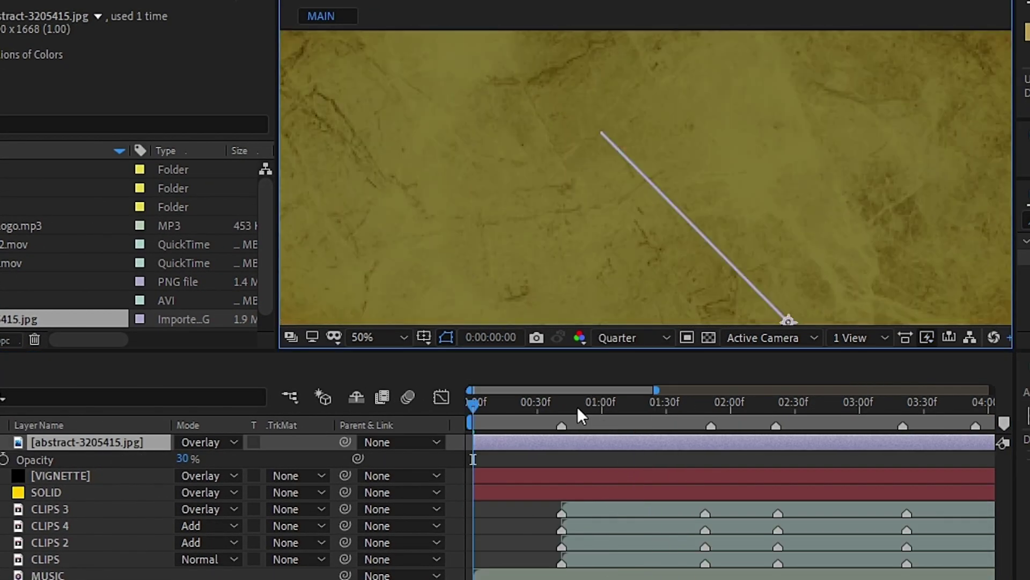
key("comma")
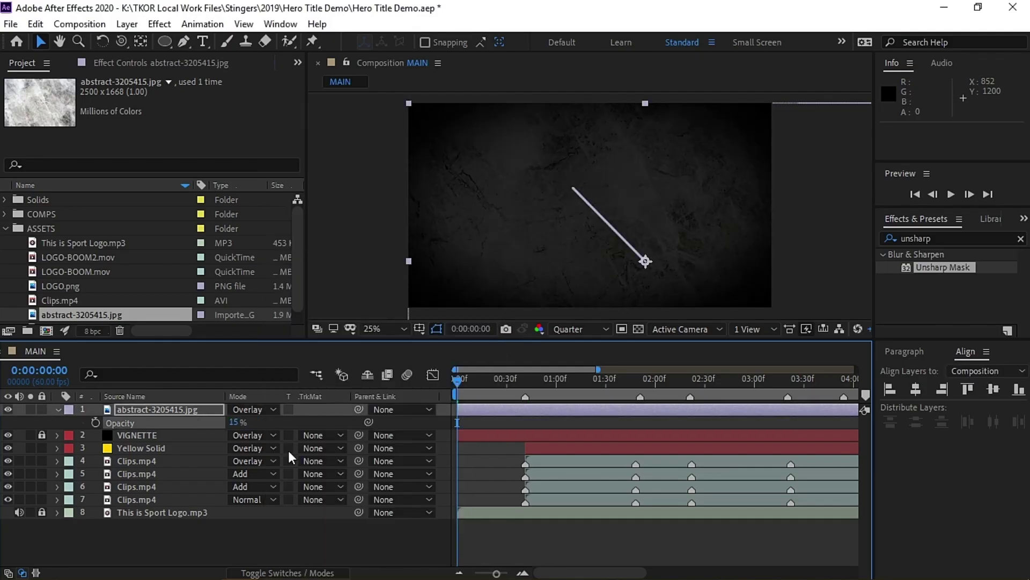
key("space")
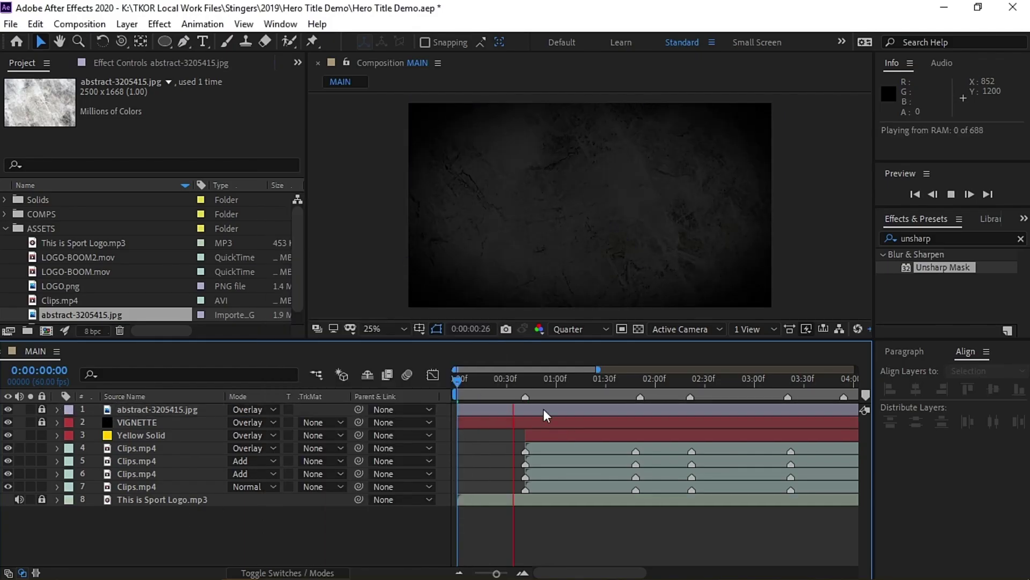
key("space")
Rename the 181032_TKOR Vector_020618.png layer TKOR WORDMARK and apply a Fill effect with a yellow colour to it
left_click(538, 435)
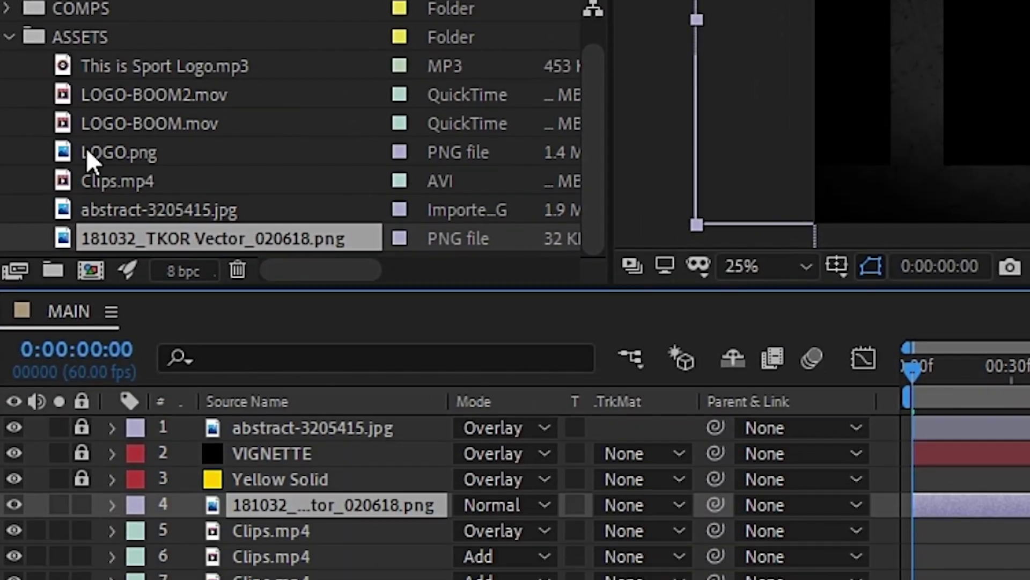
key("Return")
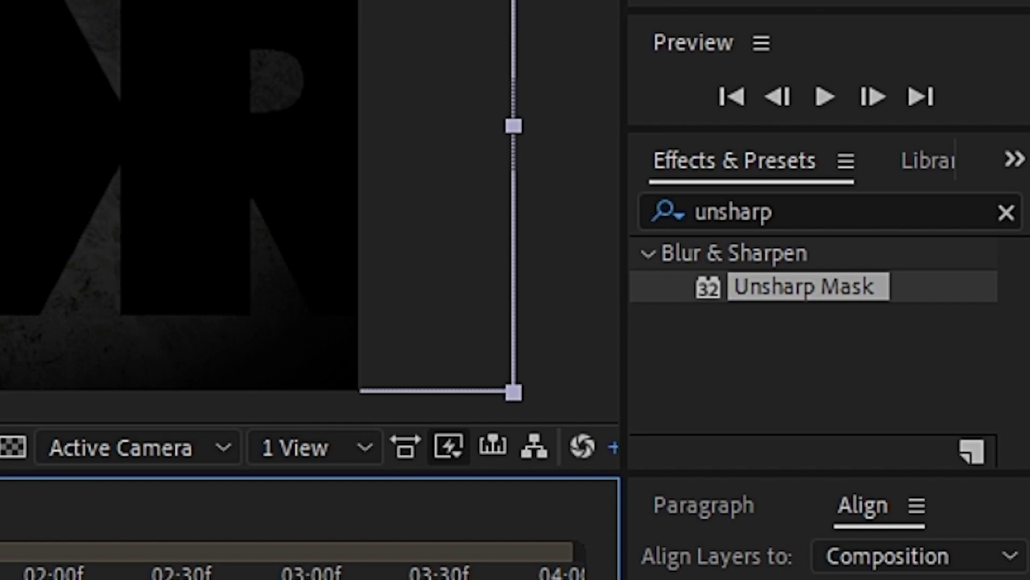
left_click(917, 212)
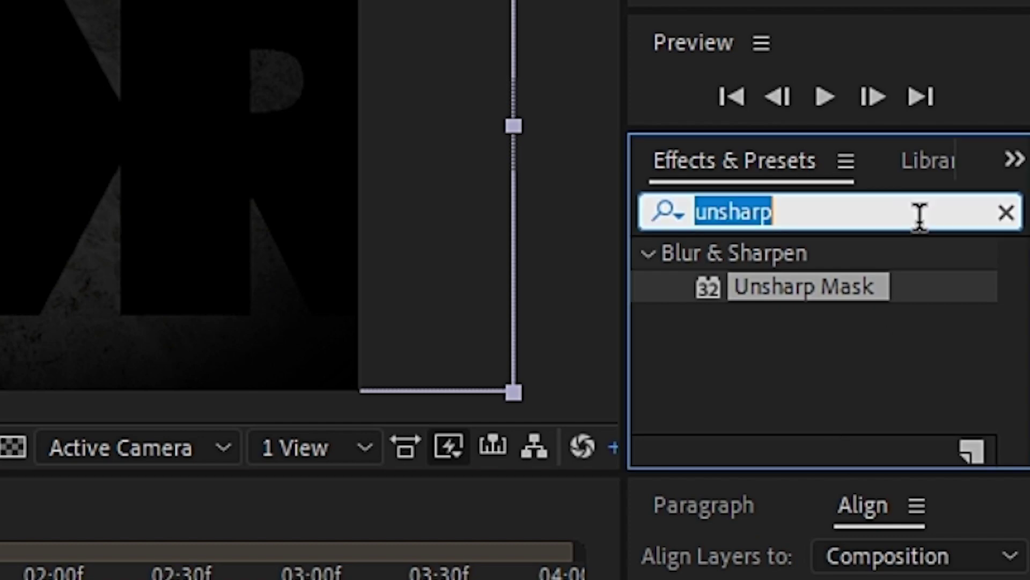
type("fill")
scroll(814, 336, "down", 1)
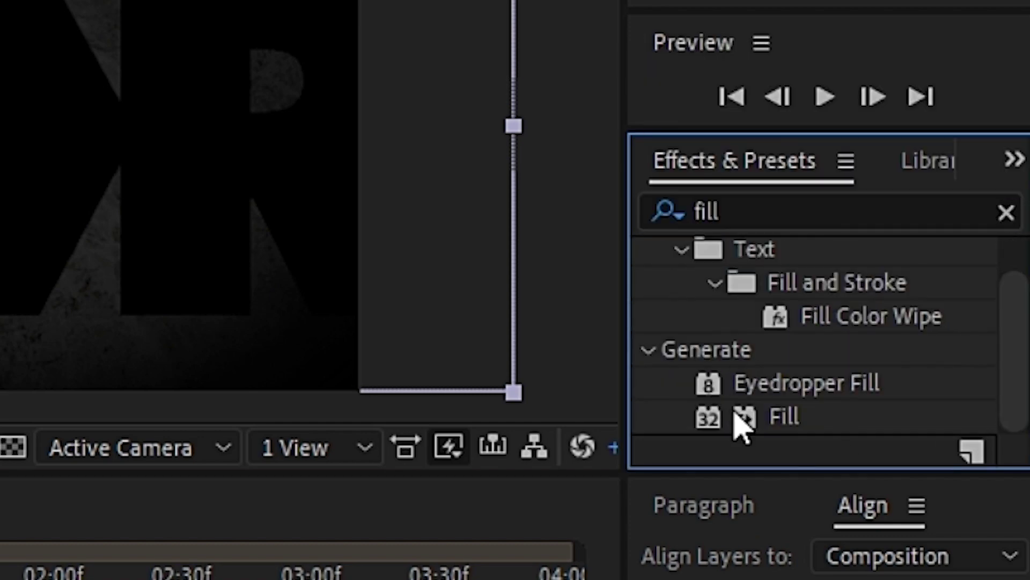
left_click_drag(735, 423, 263, 318)
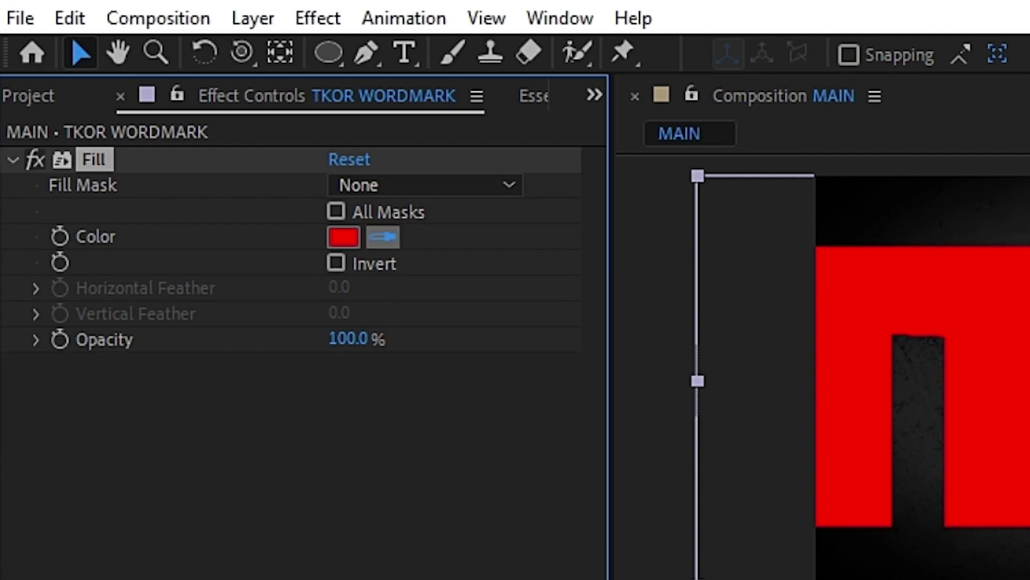
left_click(106, 437)
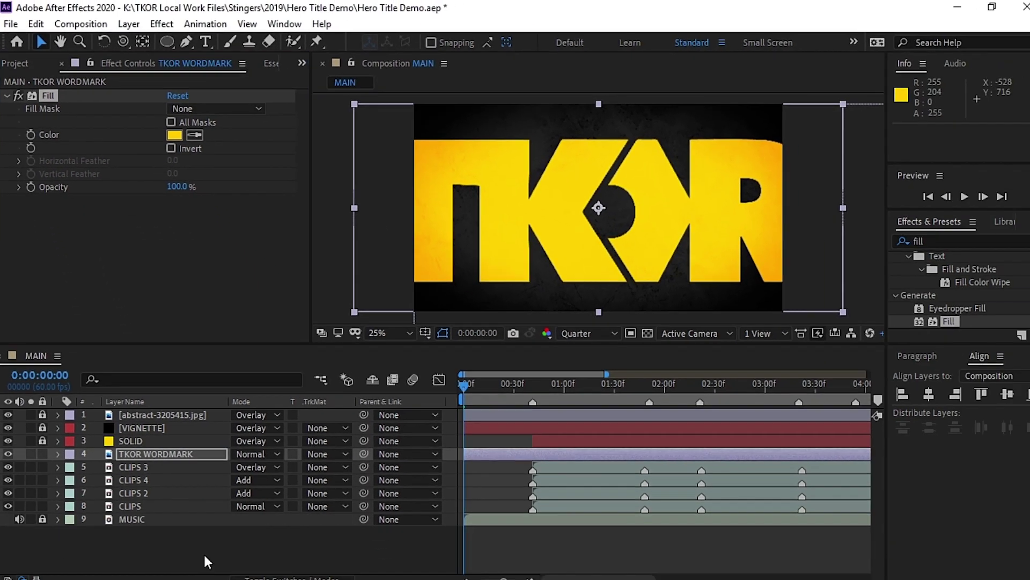
left_click(204, 553)
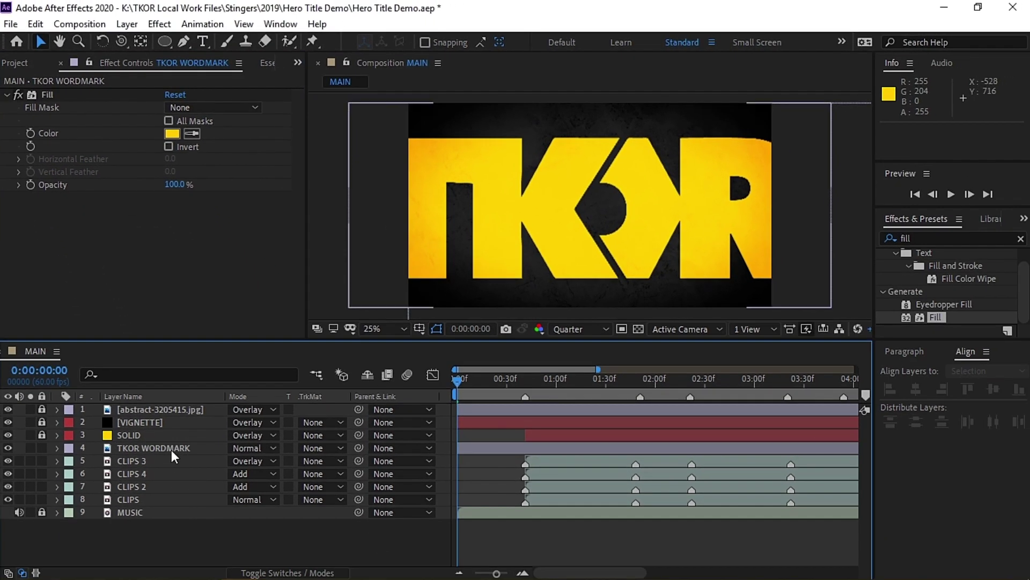
Add the expression wiggle (15,30) to the Scale of the TKOR WORDMARK layer and scrub through its motion
left_click(171, 449)
key("s")
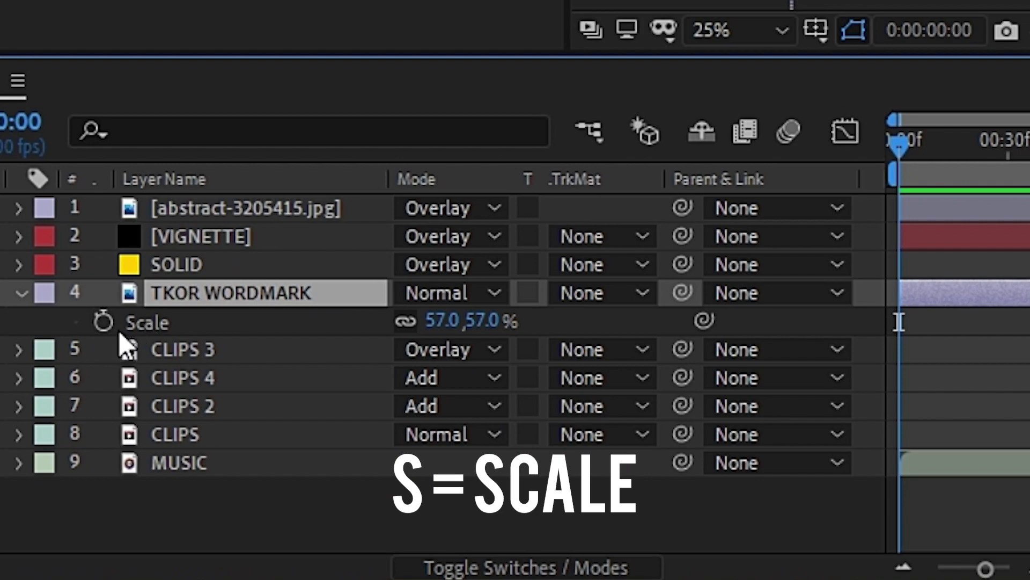
left_click(104, 322, "alt")
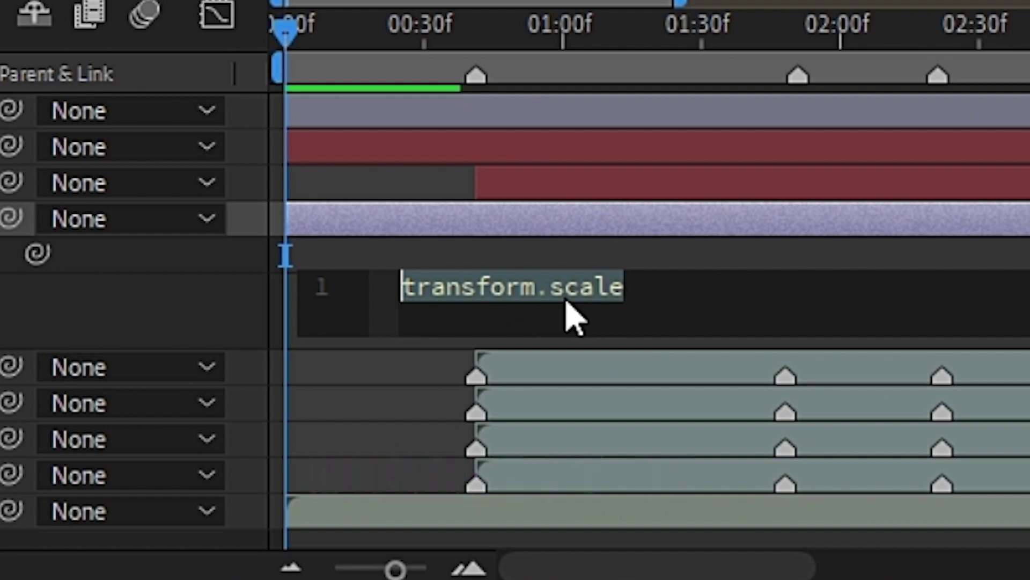
type("wiggle")
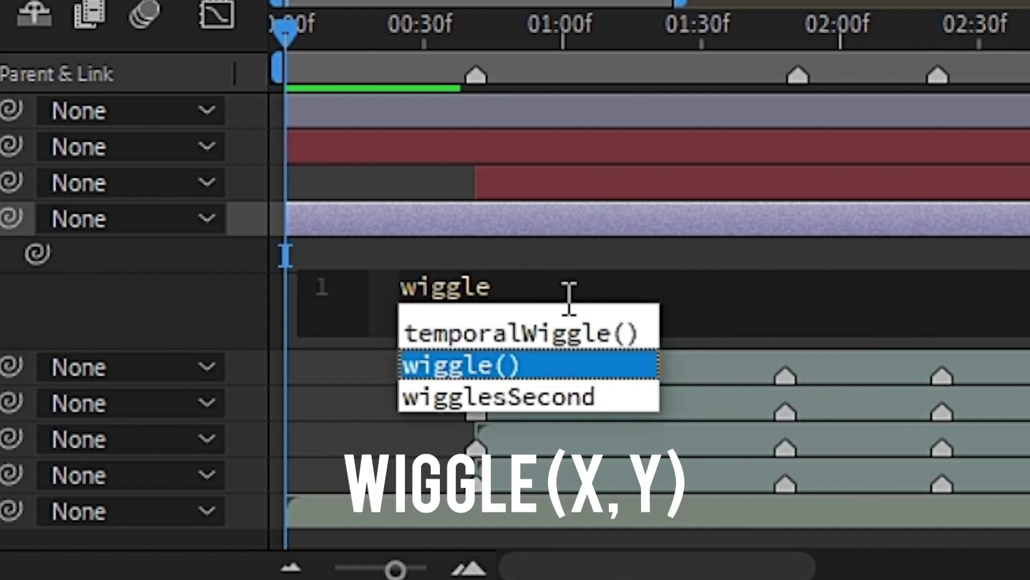
type(" (15,40")
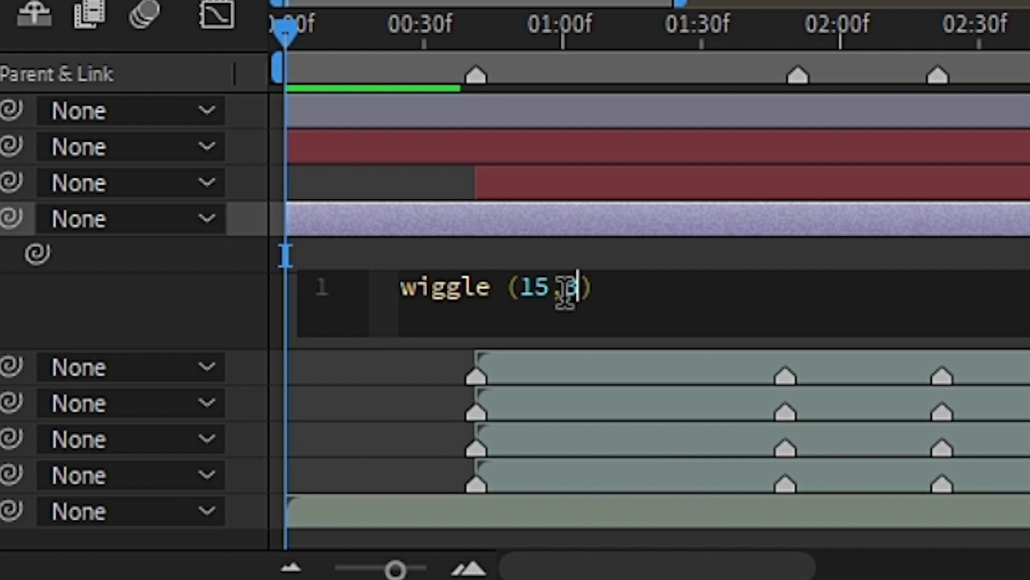
left_click(747, 262)
left_click_drag(318, 41, 427, 35)
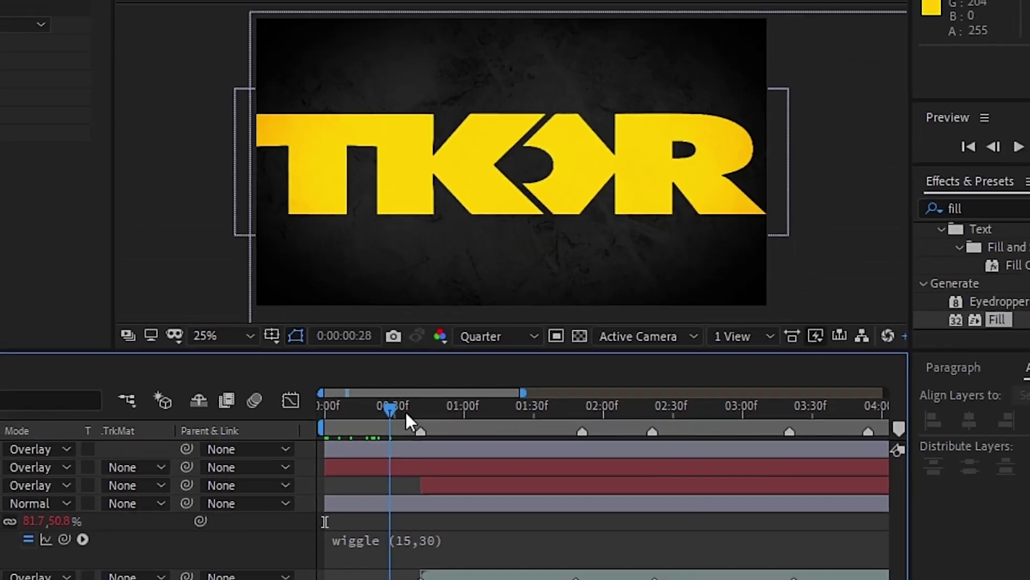
left_click_drag(395, 413, 292, 417)
Adjust the wiggle expression on the TKOR WORDMARK scale to a frequency of 50 and an amplitude of 20
left_click(418, 540)
double_click(471, 539)
type("50")
double_click(447, 539)
type("35")
double_click(471, 539)
type("30")
double_click(449, 539)
type("50")
double_click(471, 539)
type("10")
double_click(471, 539)
type("20")
Enable motion blur for the TKOR WORDMARK layer and for the MAIN composition
key("F4")
left_click(91, 504)
left_click(223, 402)
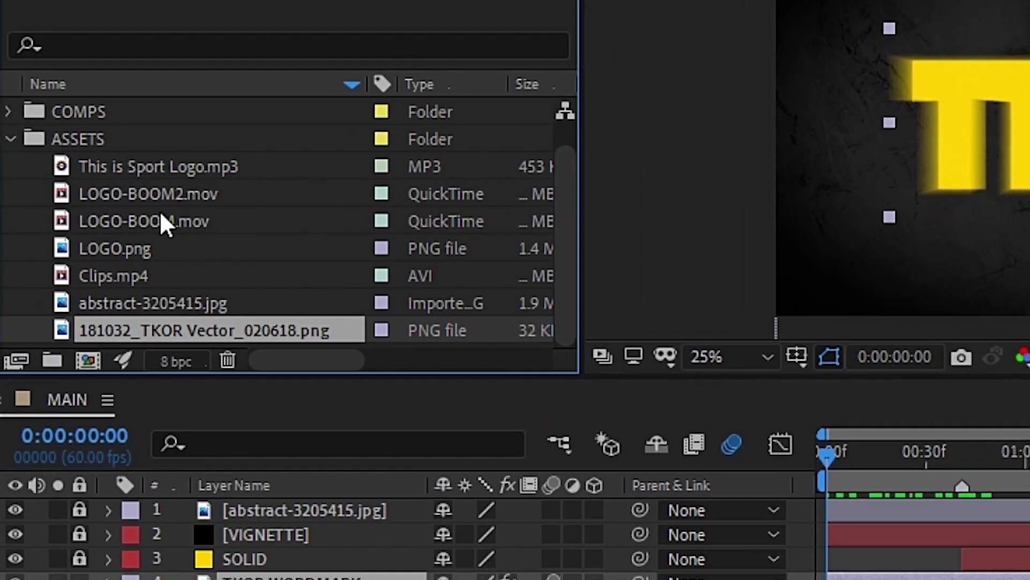
Add LOGO-BOOM.mov to the MAIN composition directly above the TKOR WORDMARK layer and scrub through the glitch animation
left_click(160, 215)
left_click(161, 196)
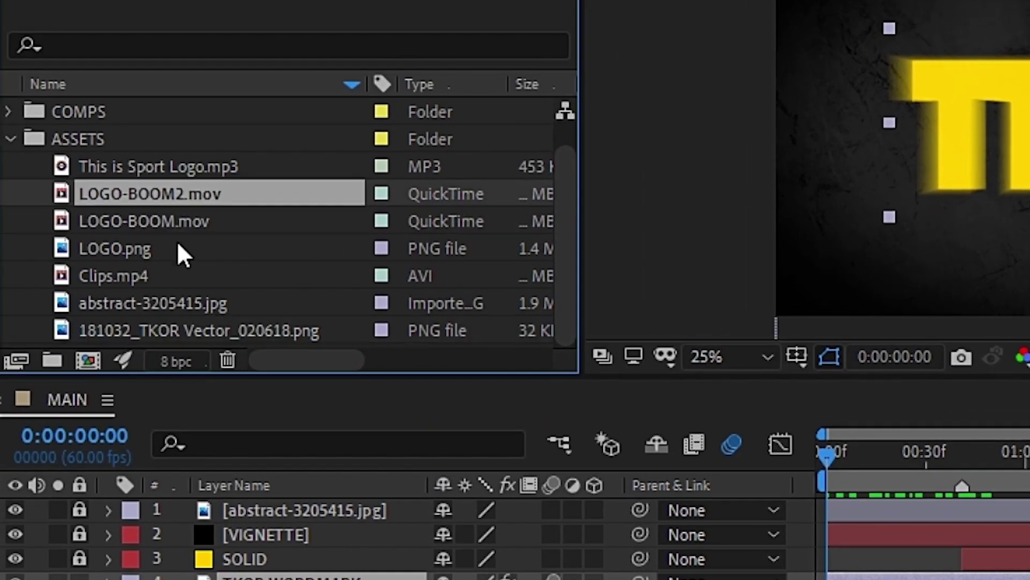
left_click_drag(182, 223, 204, 572)
left_click_drag(894, 451, 906, 450)
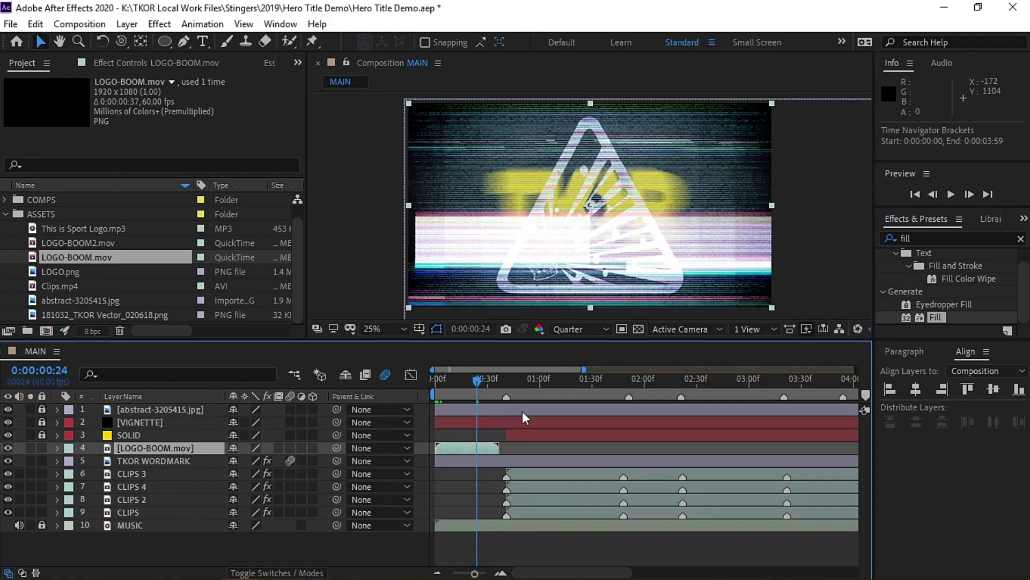
mouse_move(477, 382)
left_mouse_down()
mouse_move(430, 386)
mouse_move(463, 384)
left_mouse_up()
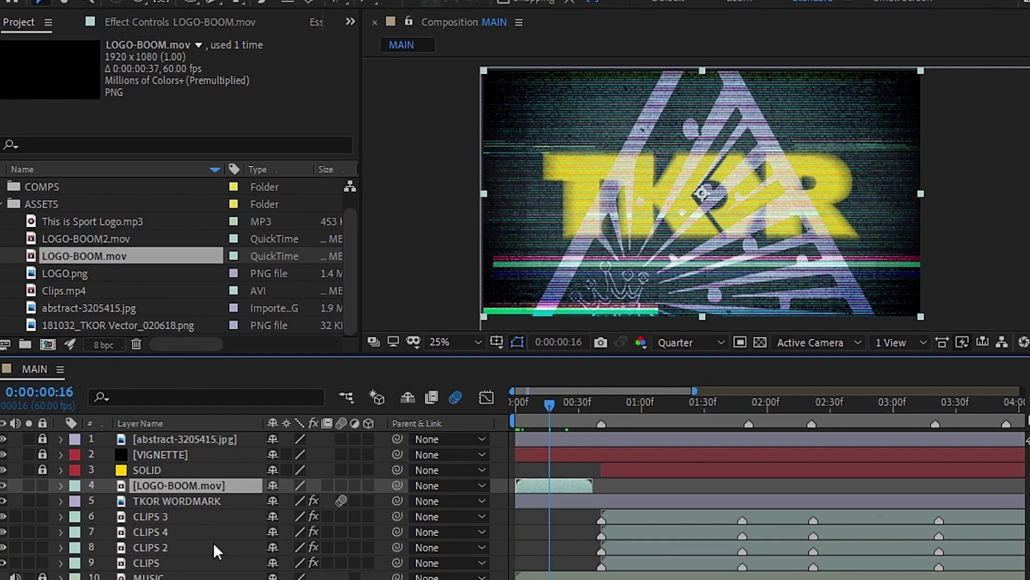
Set the blending mode of the LOGO-BOOM.mov layer to Screen
left_click(277, 573)
left_click(247, 448)
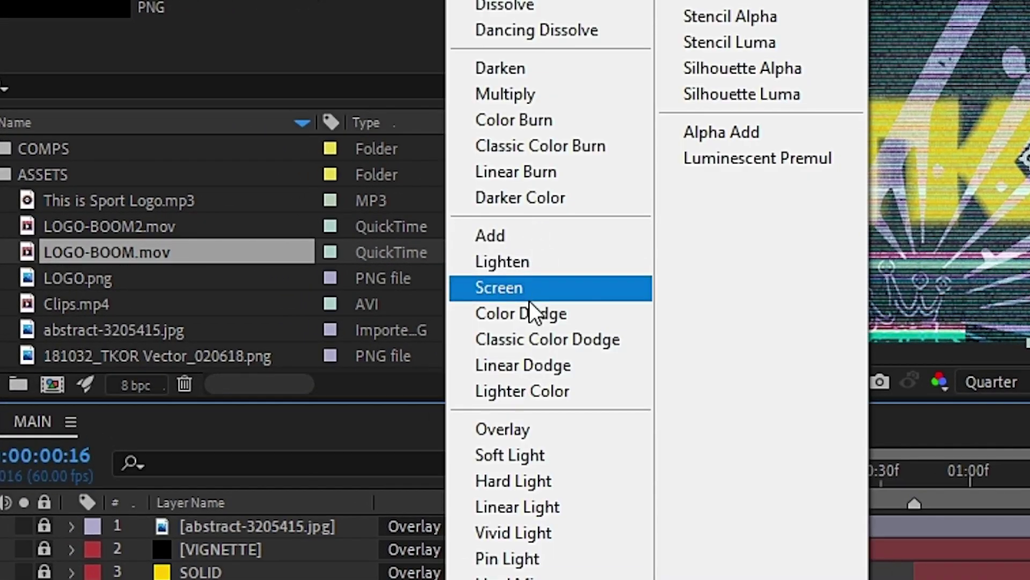
left_click(530, 298)
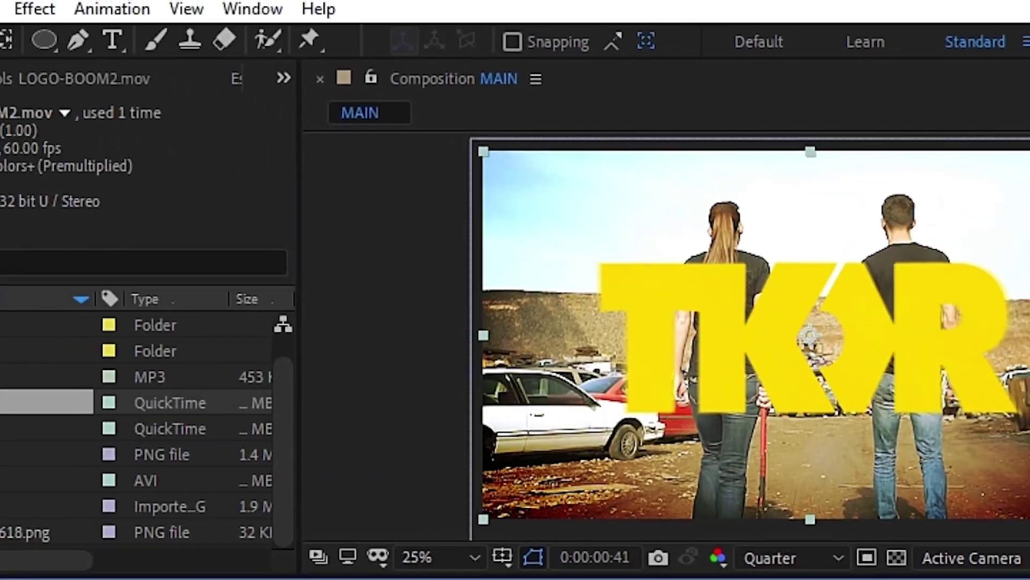
Create a new white solid layer named WHITEBLOOM at 1920 by 1080 pixels
left_click(23, 13)
mouse_move(78, 48)
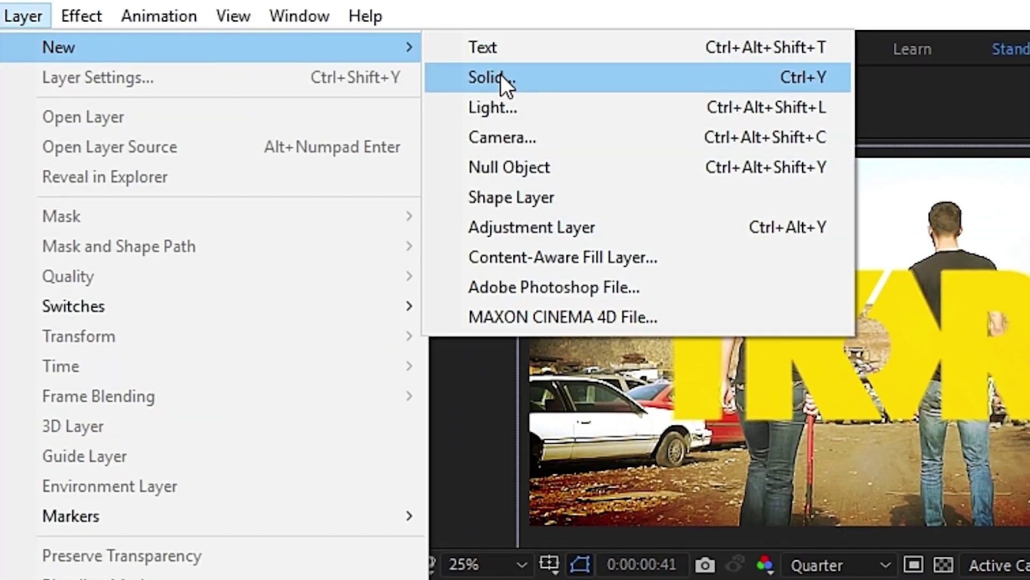
left_click(501, 75)
type("WHITE")
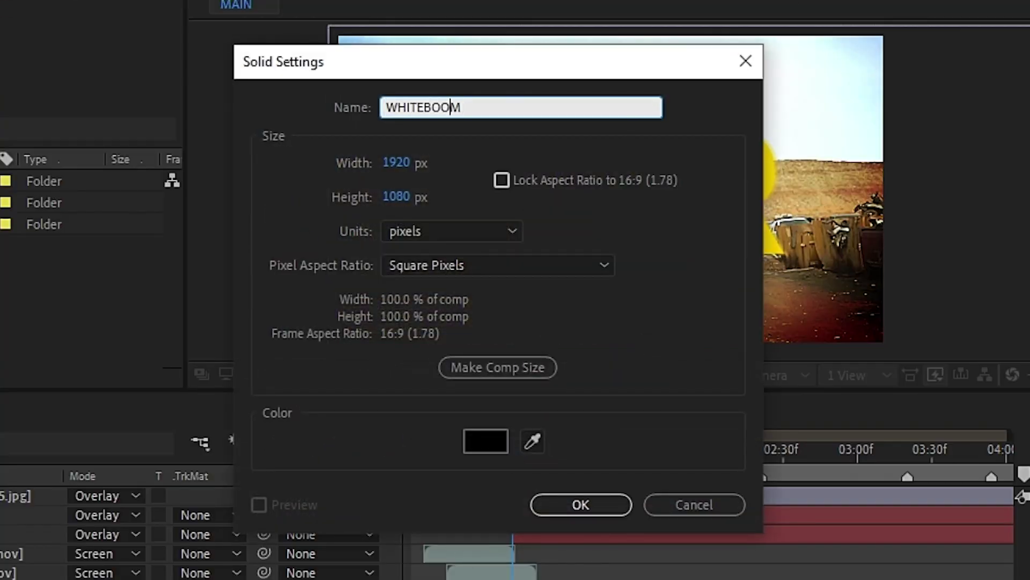
type("BLOOM")
left_click(486, 440)
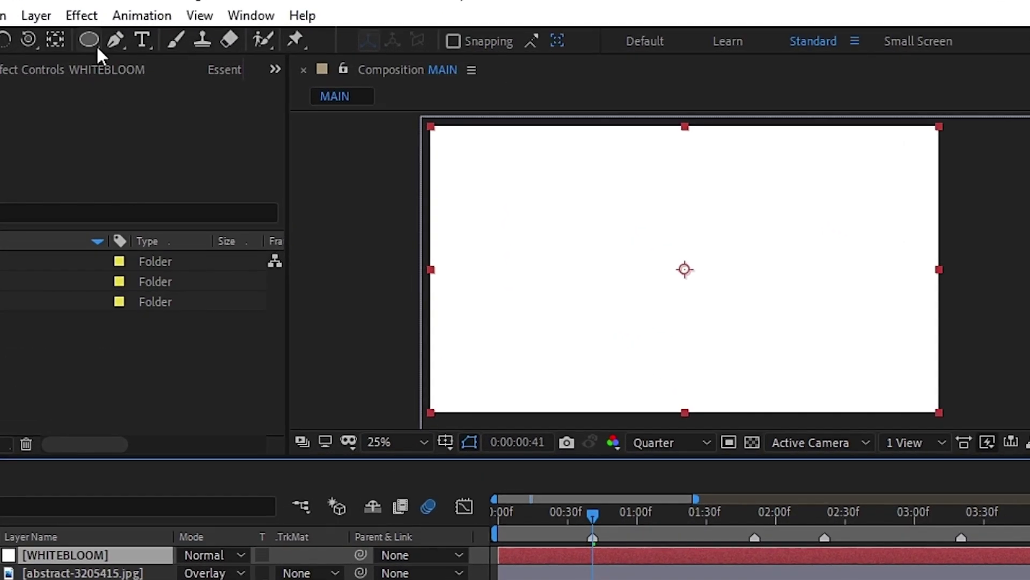
Add a full-frame elliptical mask to the WHITEBLOOM layer with a mask feather of 150 pixels
left_click(168, 43)
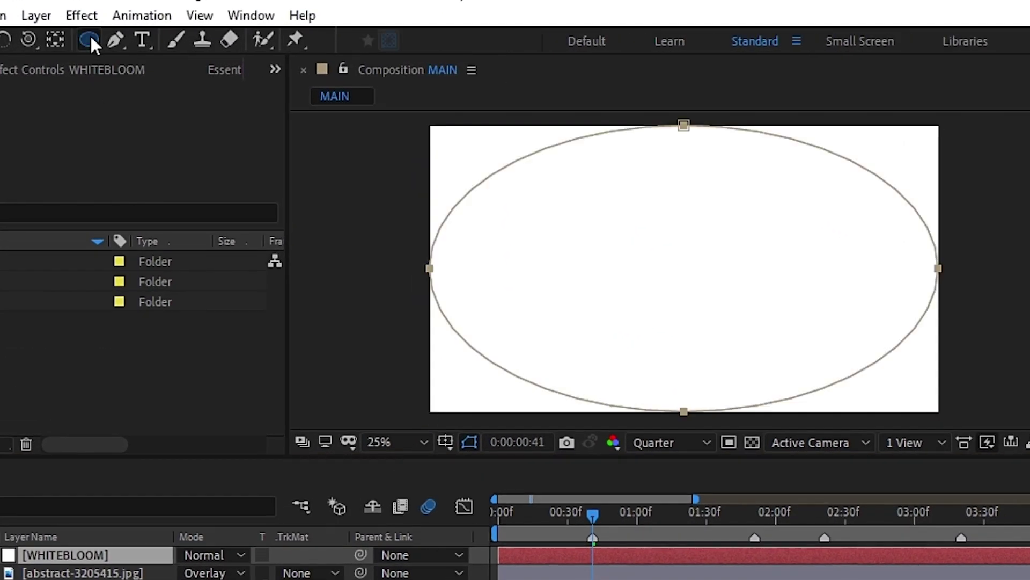
double_click(89, 40)
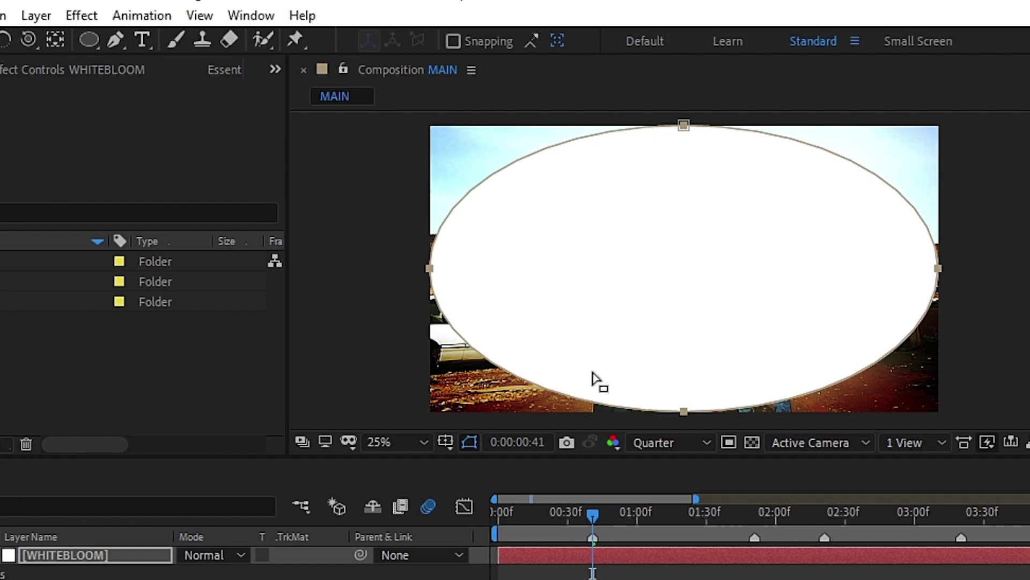
key("f")
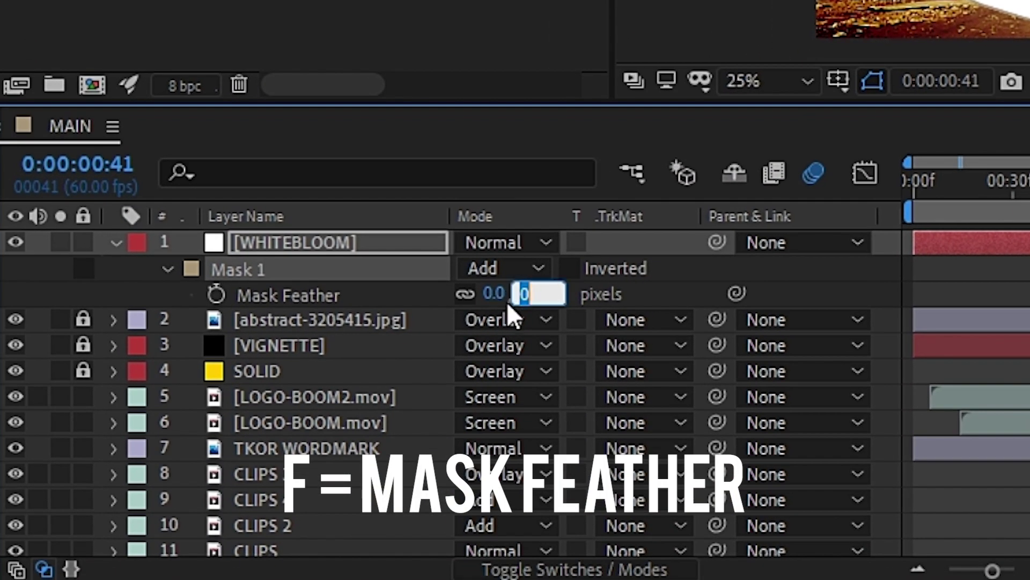
left_click(496, 293)
type("150")
key("Return")
left_click_drag(1024, 190, 1017, 190)
left_click_drag(813, 322, 840, 322)
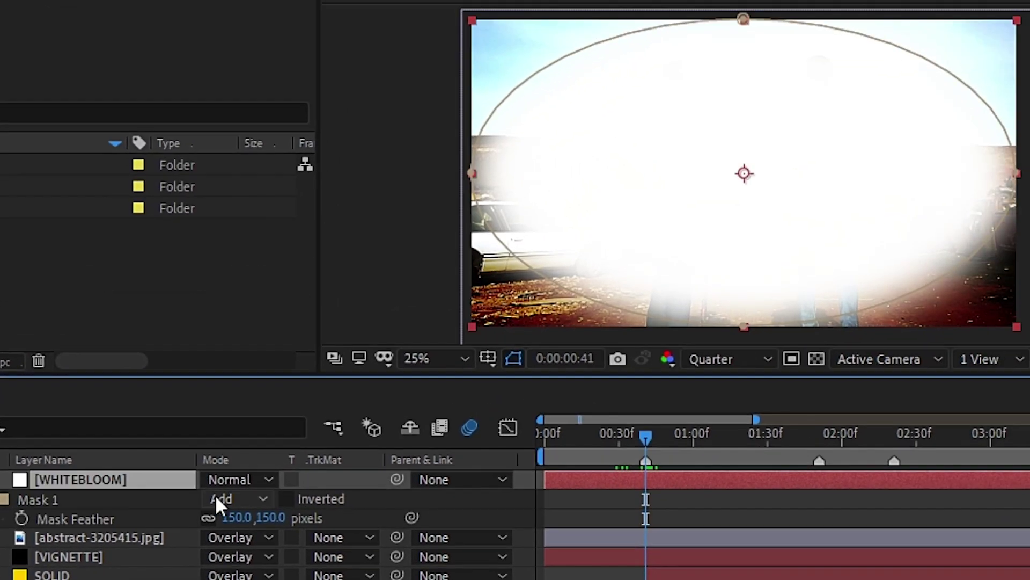
Set the blending mode of the WHITEBLOOM layer to Add and save the project
key("F4")
key("F4")
left_click(370, 365)
left_click(407, 49)
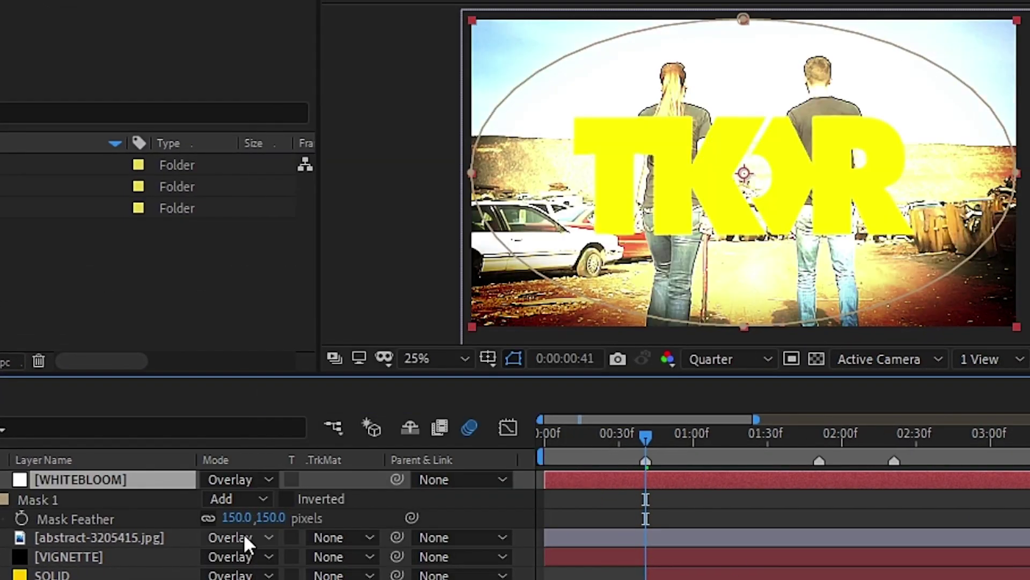
key("ctrl+z")
key("ctrl+s")
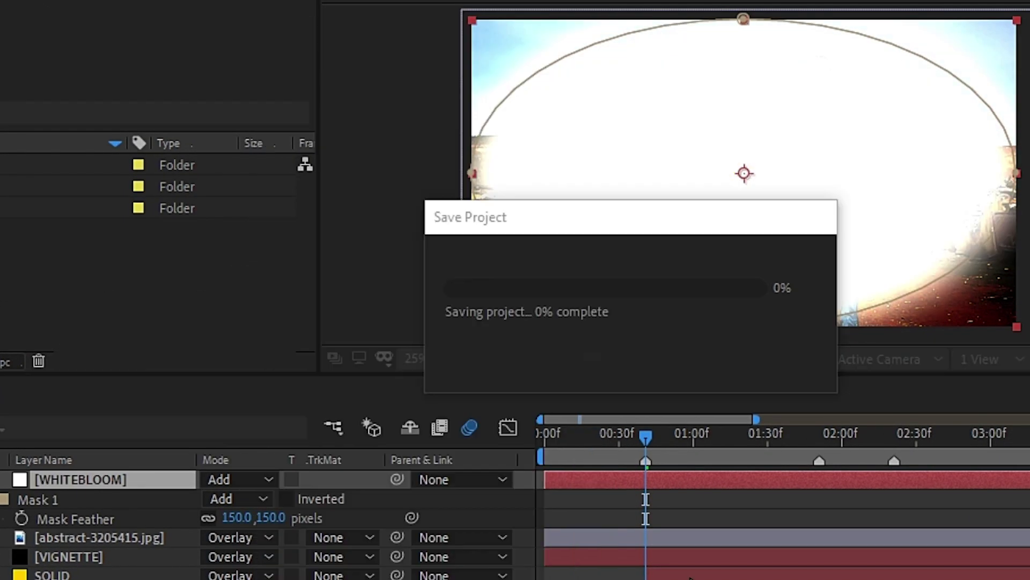
Start WHITEBLOOM at 0:00:00:41 and keyframe its opacity to fade down from 100% over the following ten frames
left_click_drag(652, 435, 521, 469)
key("[")
key("t")
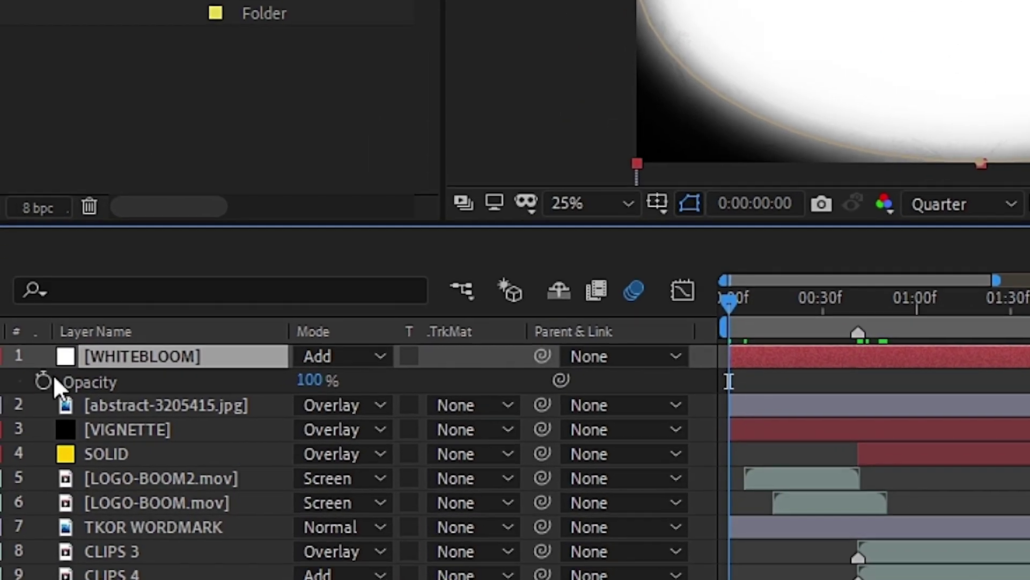
left_click(3, 498)
key("shift+Page_Down")
left_click_drag(880, 262, 1025, 262)
left_click(1026, 194)
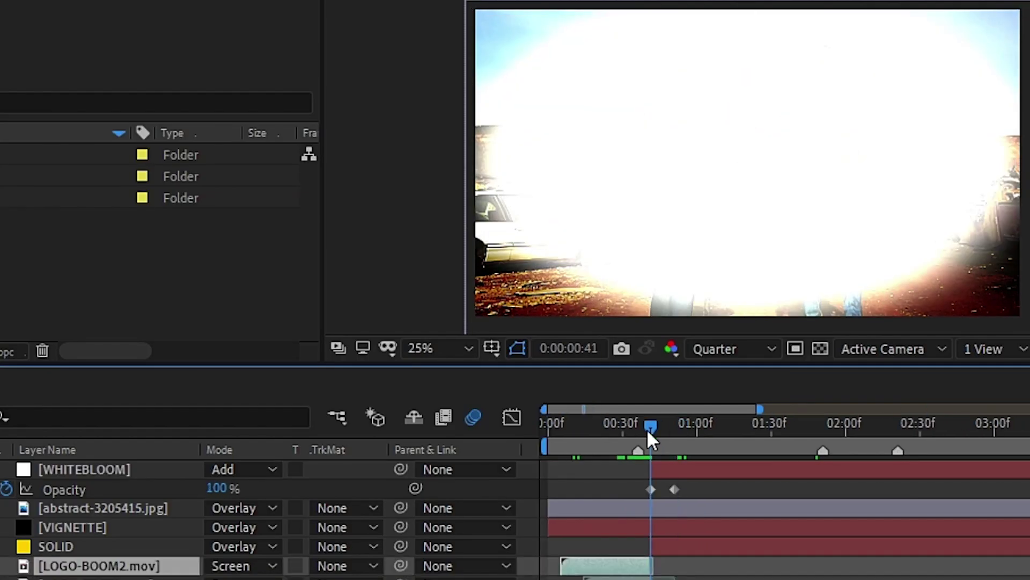
left_click_drag(647, 432, 659, 438)
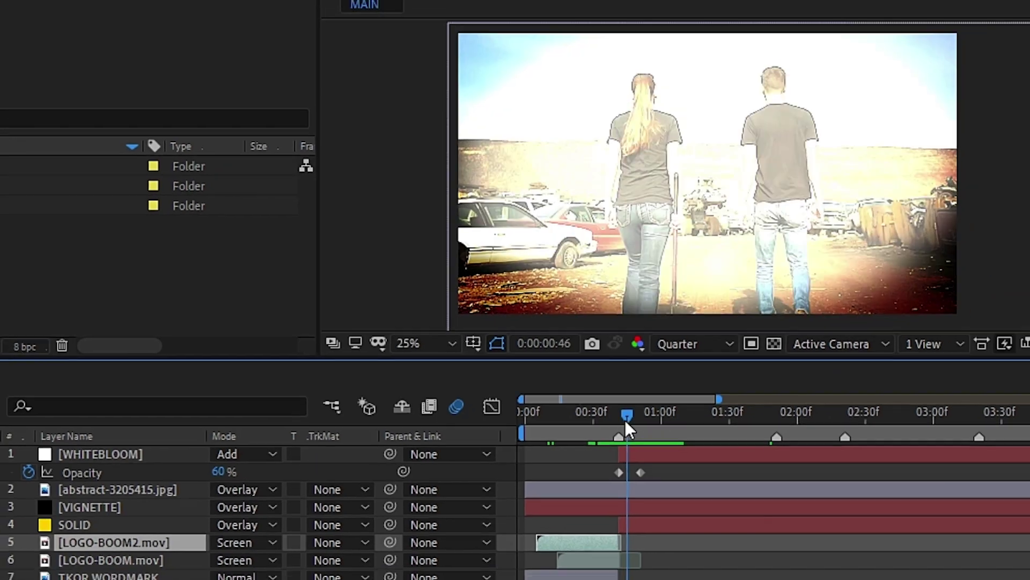
Slide the duplicate WHITEBLOOM layer so its flash lines up with the clip marker at 0:00:02:22, and check the transition
left_click_drag(651, 450, 841, 451)
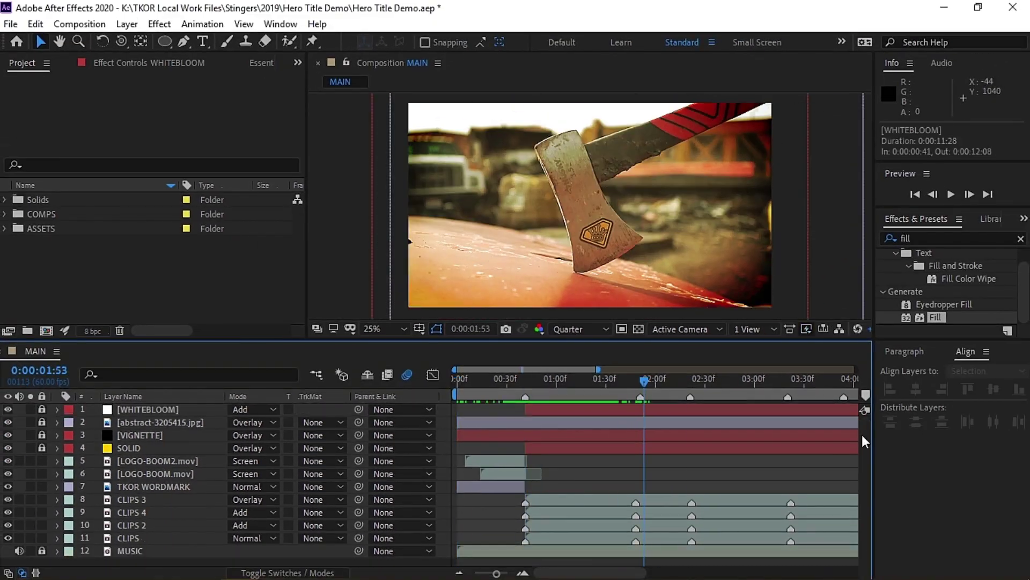
left_click_drag(624, 391, 637, 391)
left_click_drag(637, 392, 689, 397)
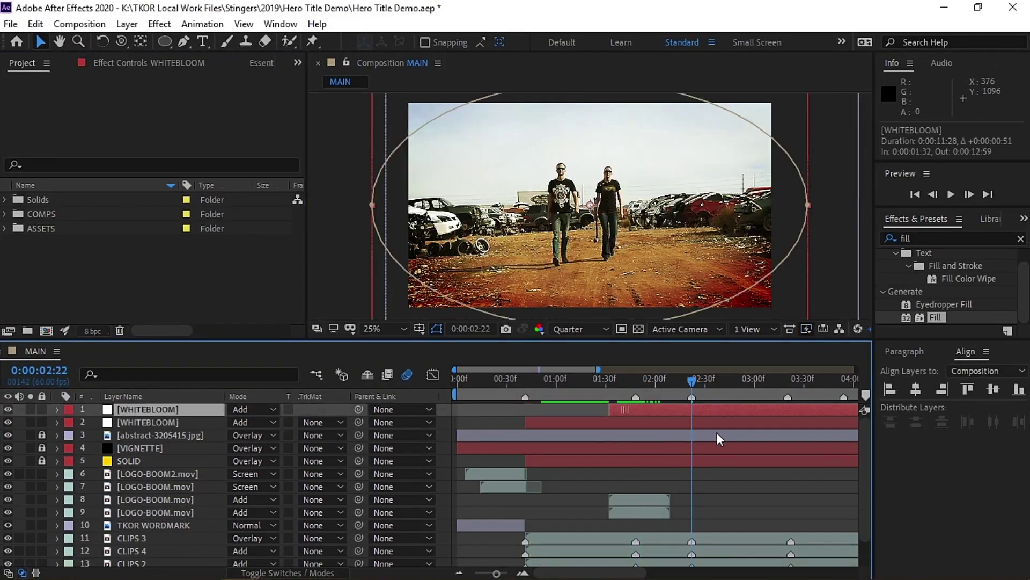
left_click_drag(718, 437, 784, 436)
key("u")
left_click_drag(693, 387, 697, 387)
left_click_drag(677, 422, 687, 422)
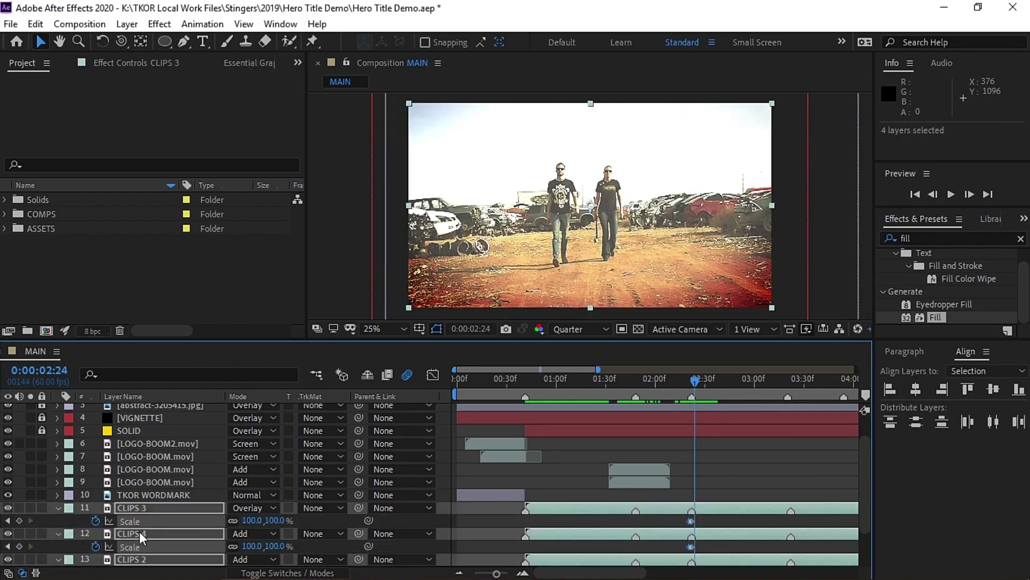
key("space")
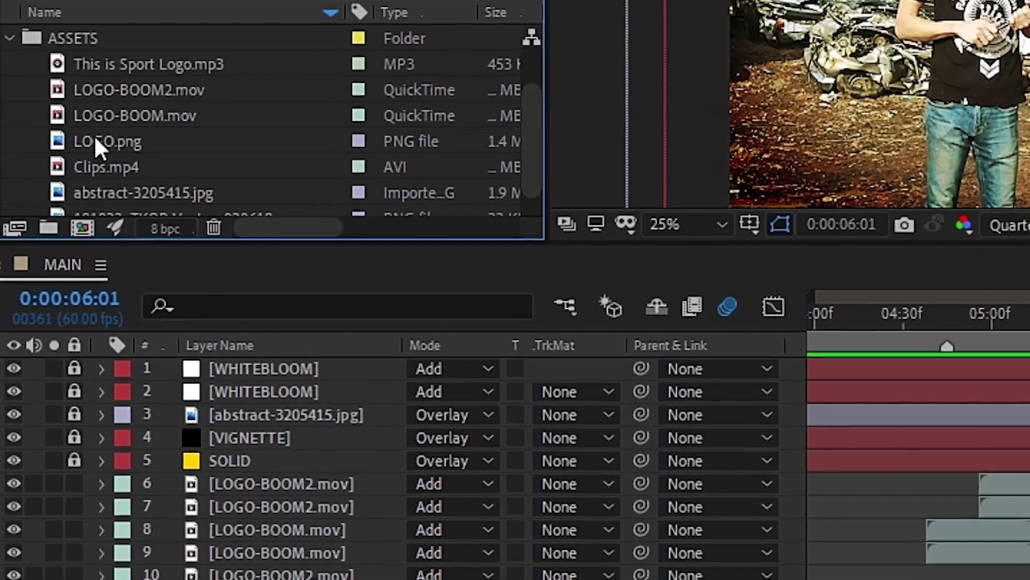
Add LOGO.png to the MAIN composition directly beneath the SOLID layer, and extend the work area to start earlier
left_click_drag(53, 258, 121, 455)
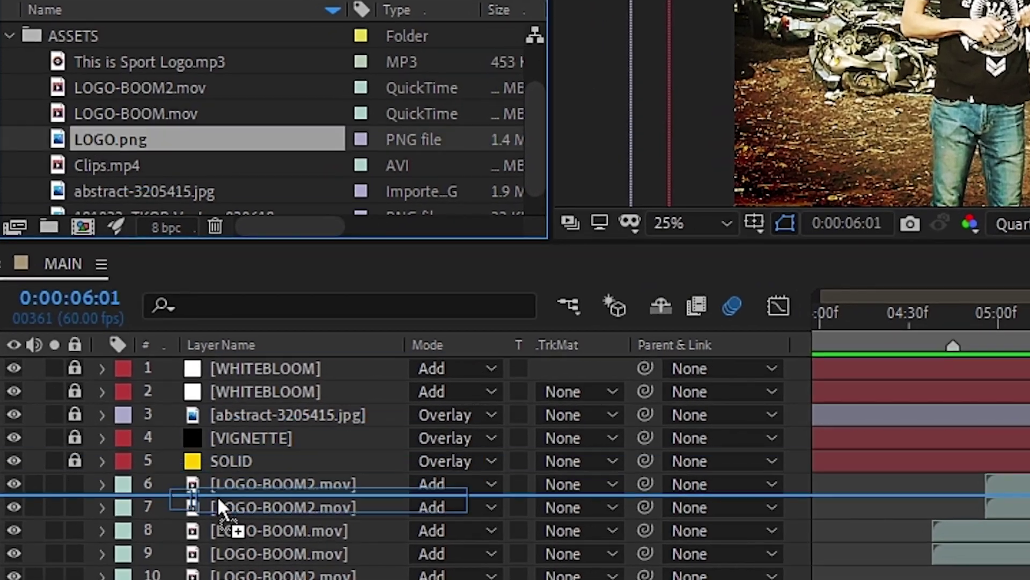
left_click_drag(217, 496, 224, 474)
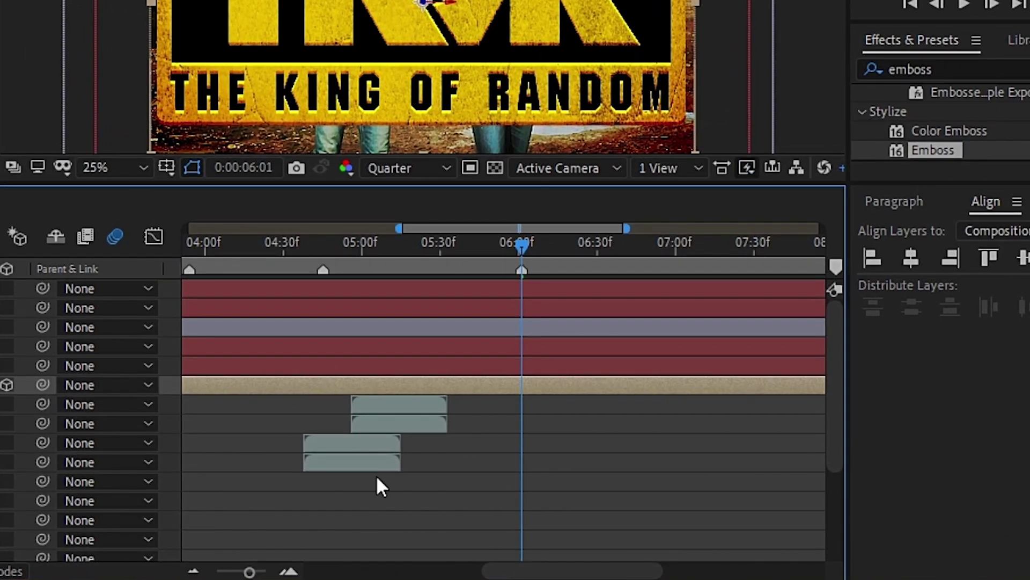
left_click_drag(399, 228, 282, 228)
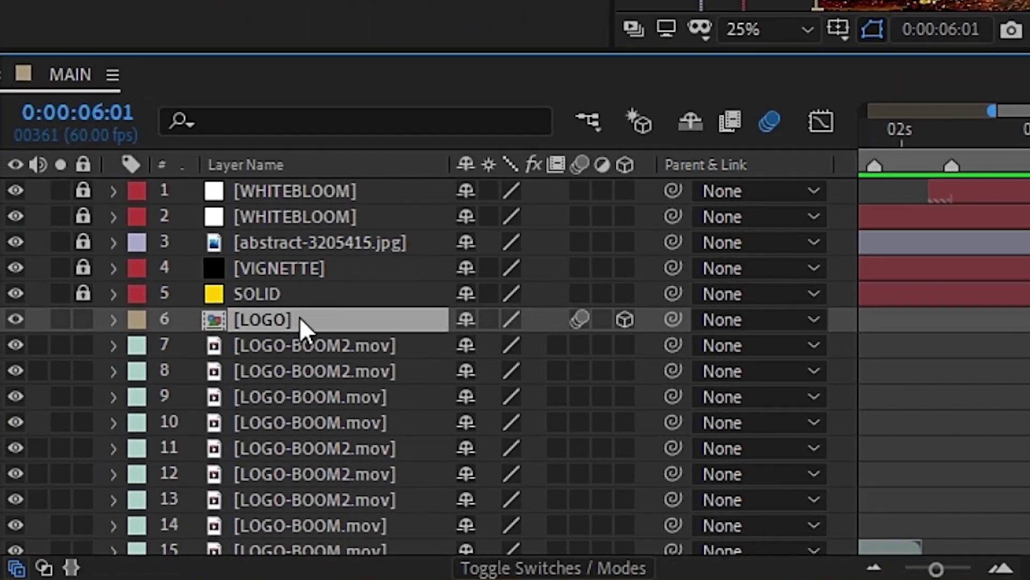
Push the 3D LOGO layer back and down by setting its position to 960, 1201, 3030
key("p")
key("s")
key("p")
left_click_drag(558, 344, 1029, 319)
left_click_drag(521, 344, 1029, 320)
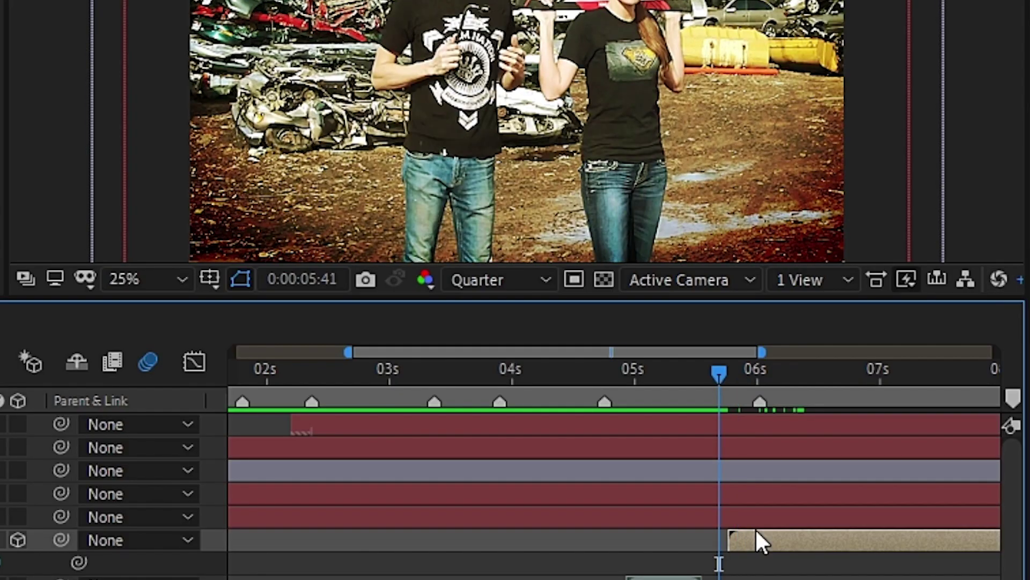
Set the LOGO layer's in point to 0:00:05:41 and place a starting animation keyframe at that frame
key("alt+[")
left_click(717, 377)
key("k")
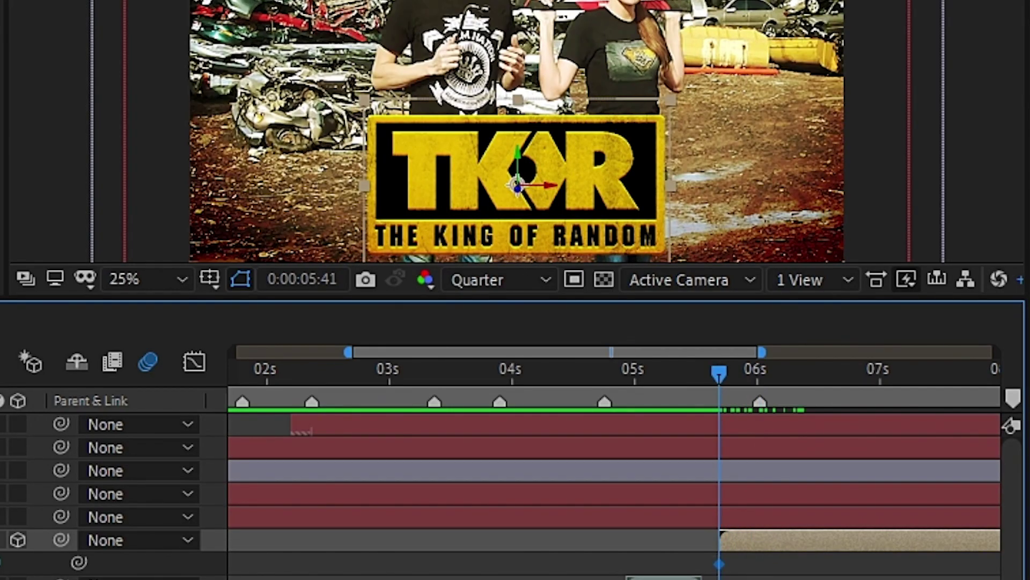
key("k")
key("j")
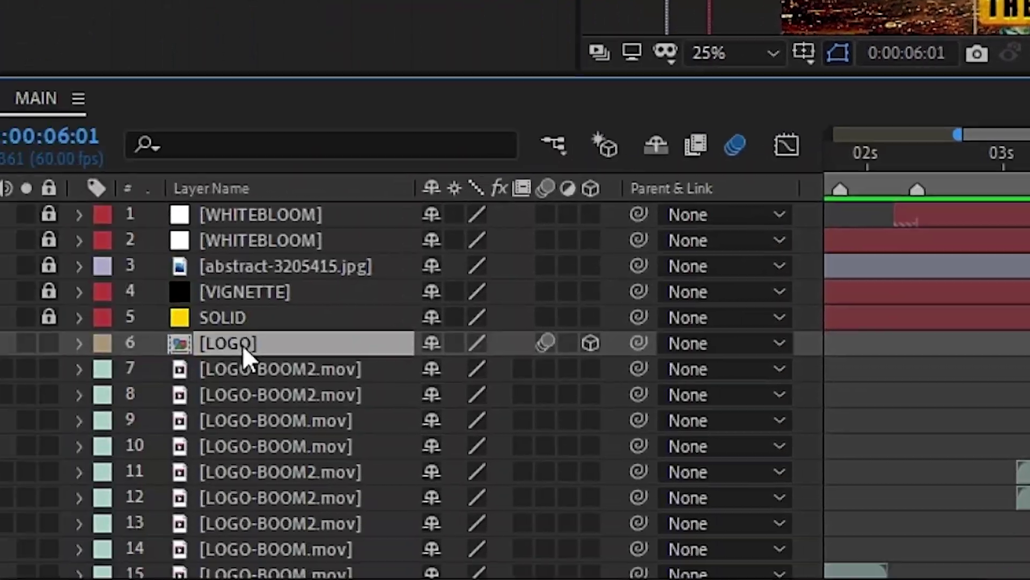
Duplicate the LOGO layer and apply the expression wiggle(15,30) to the copy's position
key("ctrl+d")
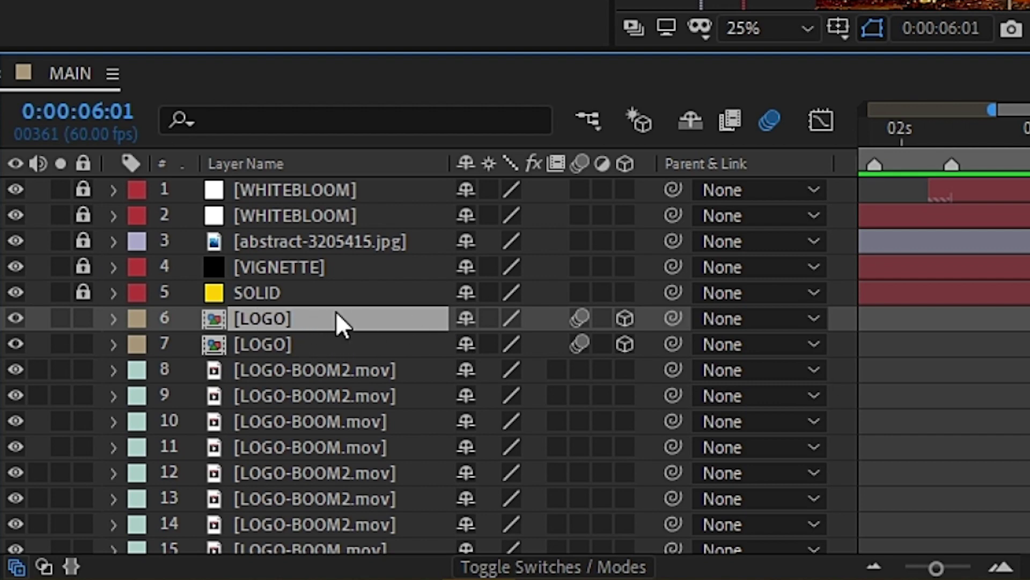
key("p")
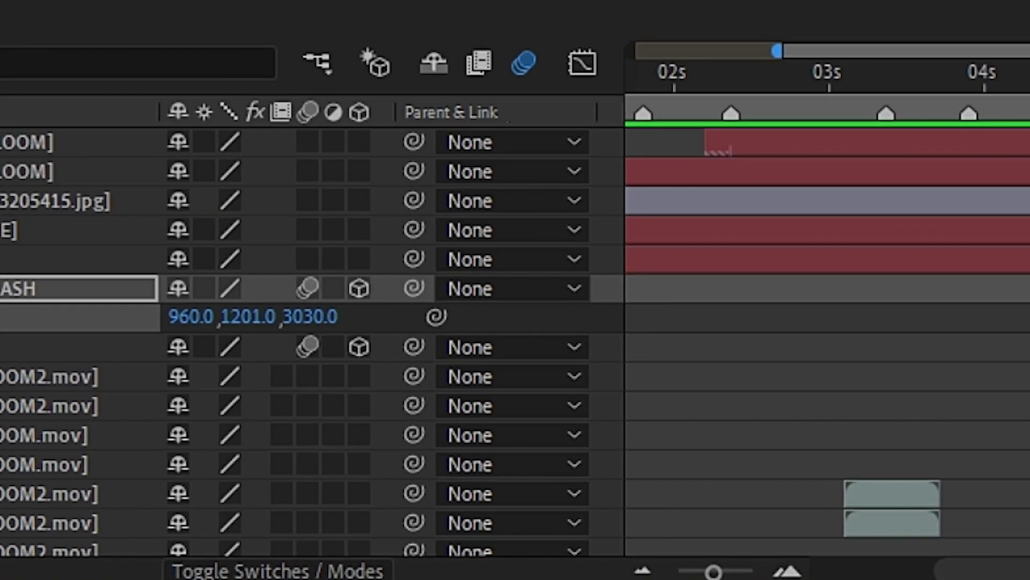
left_click(190, 344, "alt")
type("wiggle(15,30")
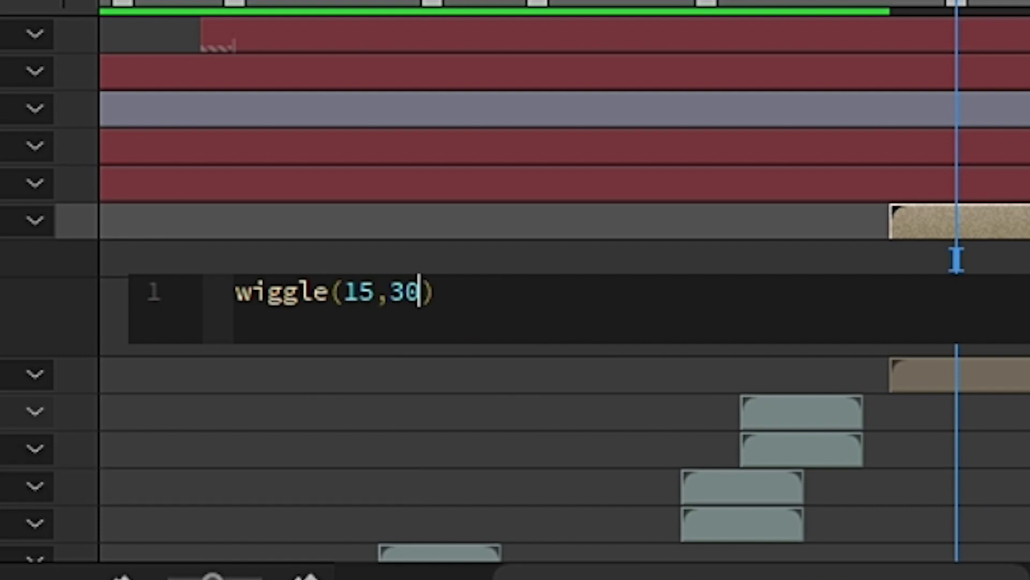
left_click(859, 247)
Trim the wiggling LOGO copy to run from 0:00:06:01 to 0:00:06:31, and scrub through the shake
left_click_drag(891, 221, 956, 221)
mouse_move(722, 370)
left_mouse_down()
mouse_move(698, 374)
mouse_move(758, 369)
mouse_move(742, 370)
left_mouse_up()
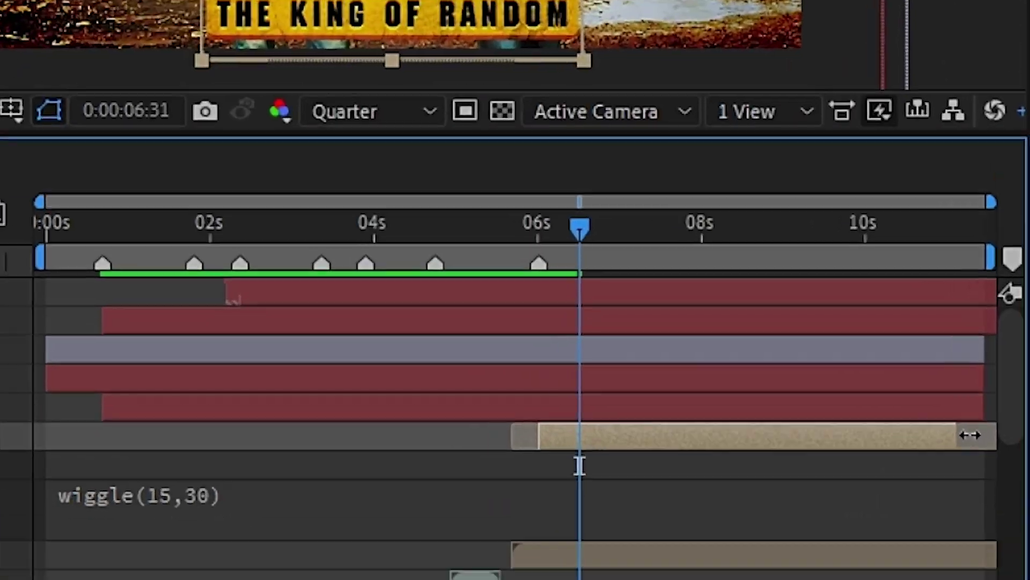
left_click_drag(969, 435, 731, 438)
left_click_drag(717, 316, 521, 316)
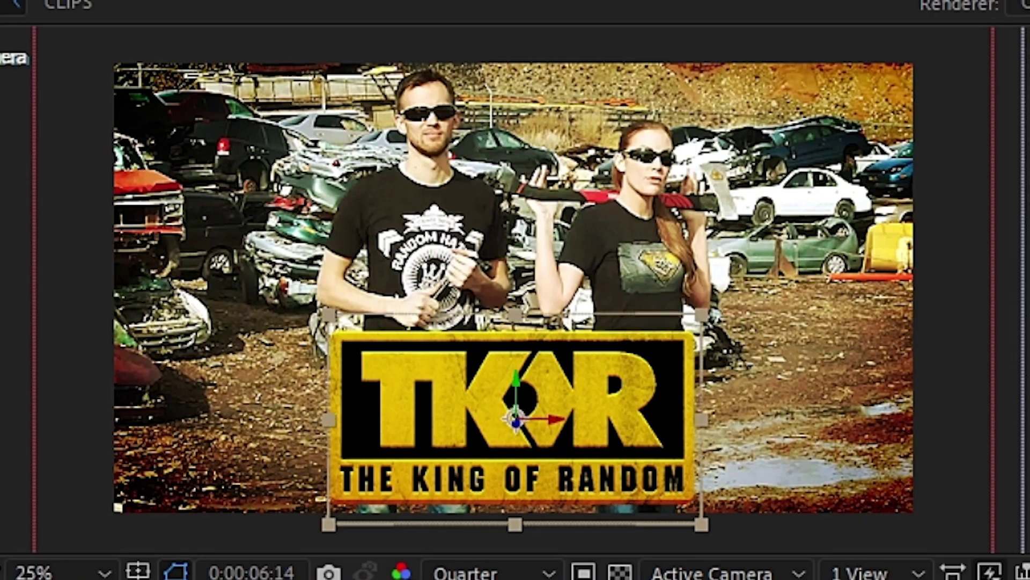
left_click_drag(480, 12, 447, 11)
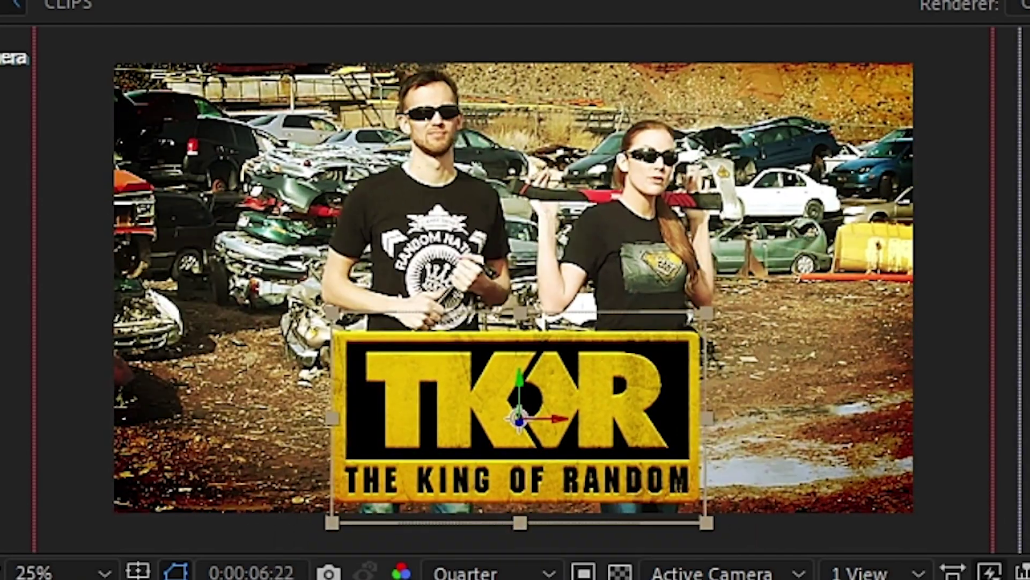